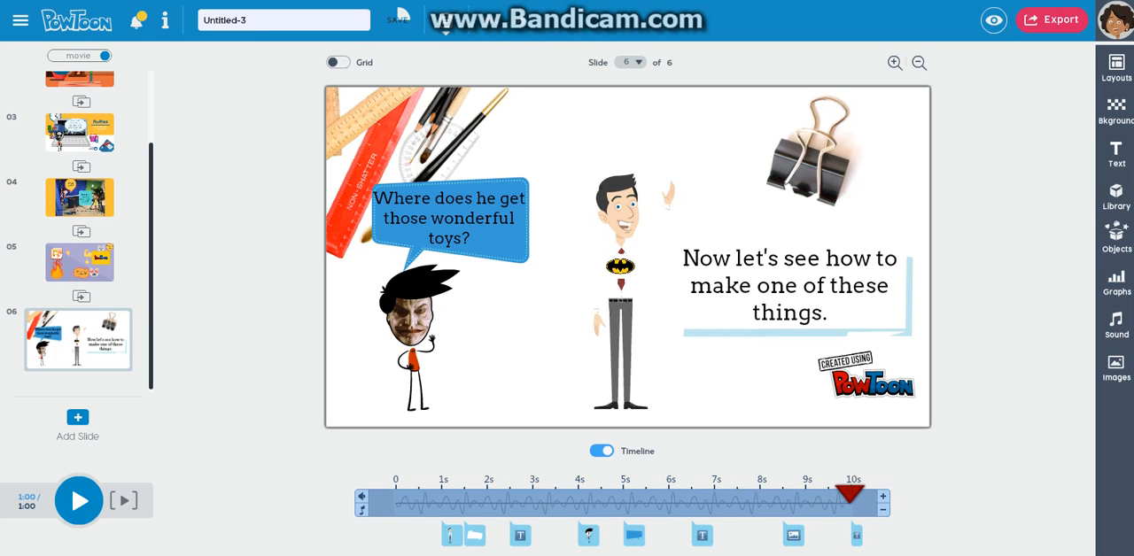
Save the Untitled-3 presentation
click(397, 19)
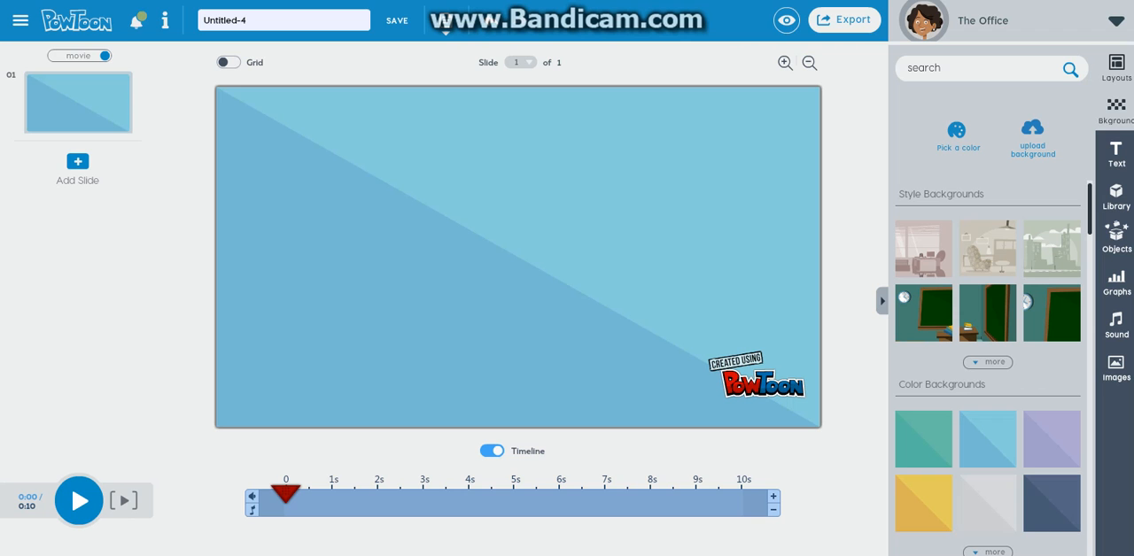
Try the classroom, living room and office style backgrounds on the blank slide
click(1116, 67)
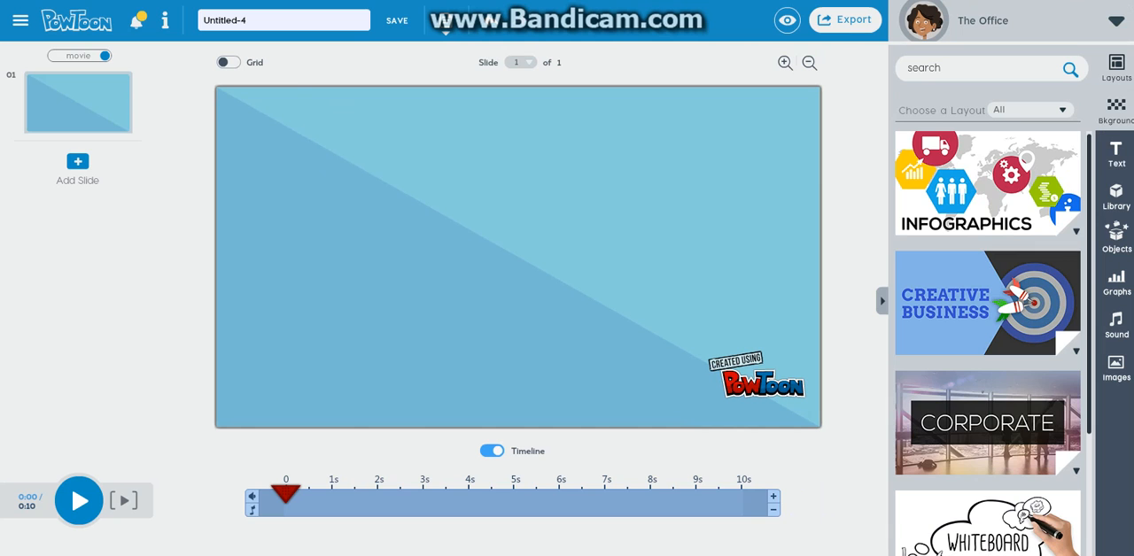
click(1116, 111)
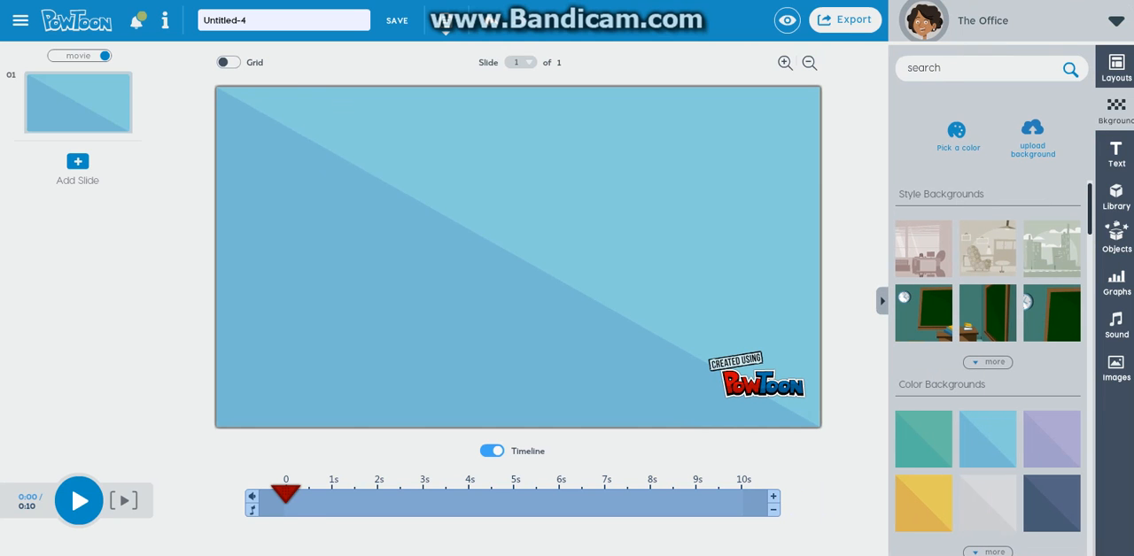
click(923, 313)
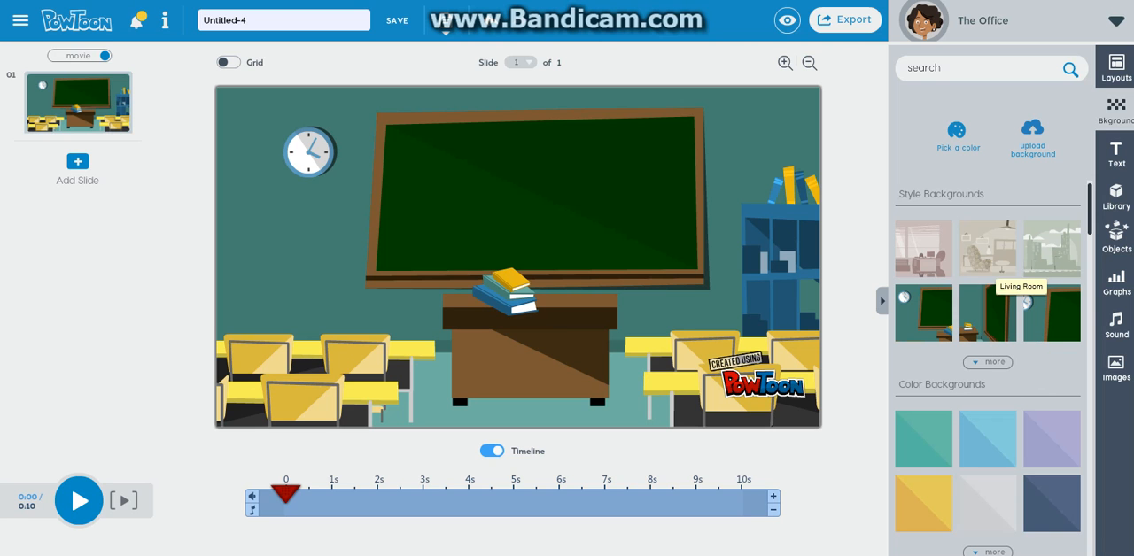
click(987, 249)
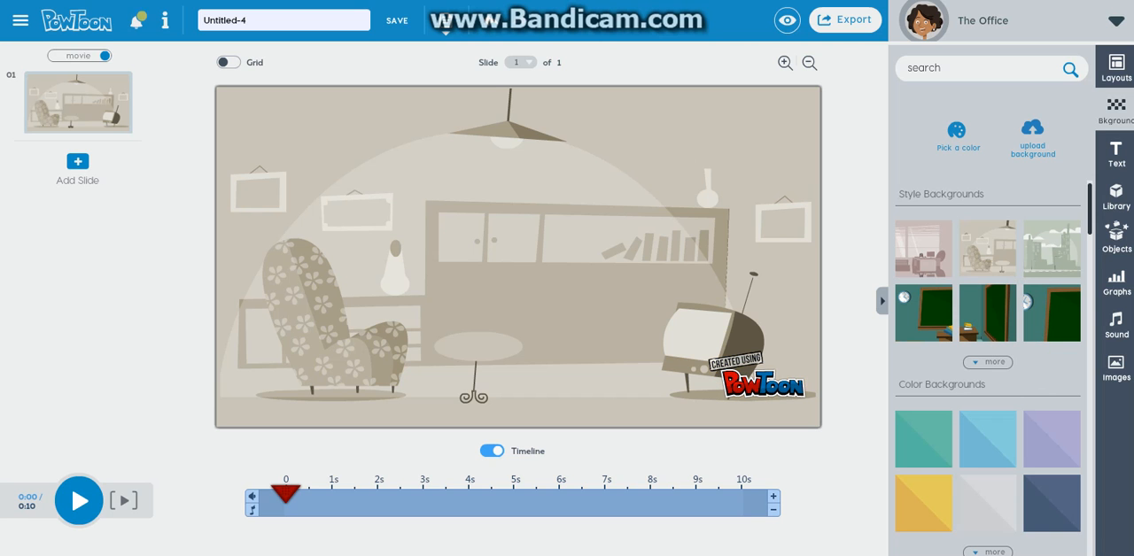
click(923, 249)
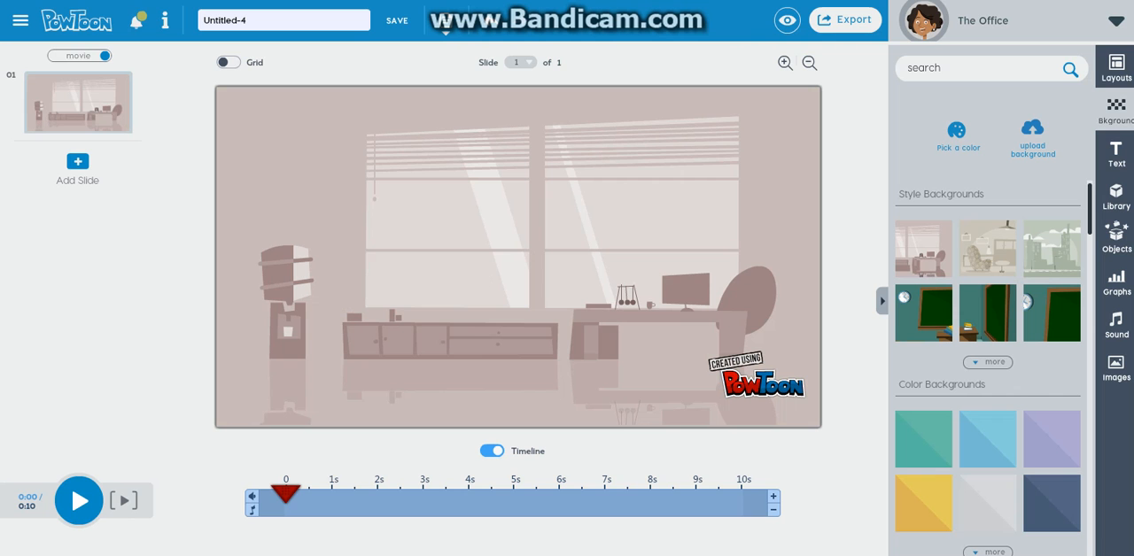
Set the Go West UWG logo from the uploaded images as the slide background
click(1033, 139)
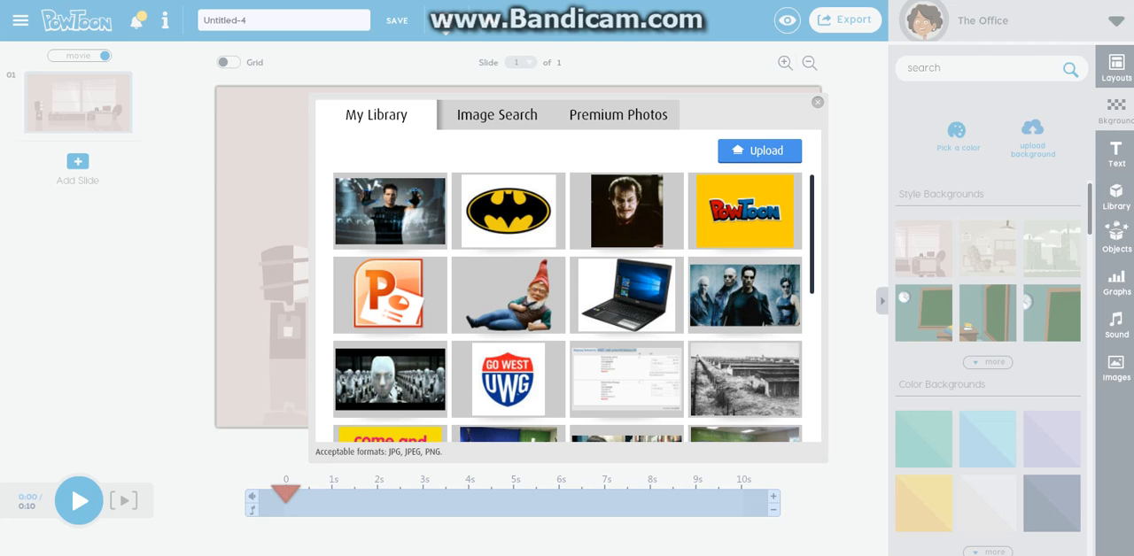
scroll(567, 306, down, 2)
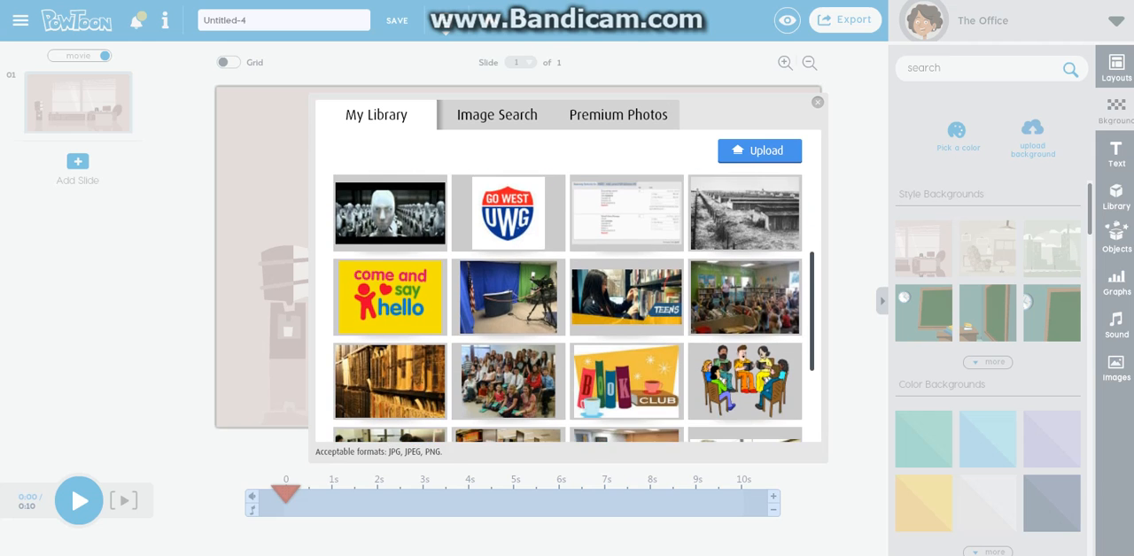
scroll(567, 306, down, 2)
scroll(567, 306, up, 3)
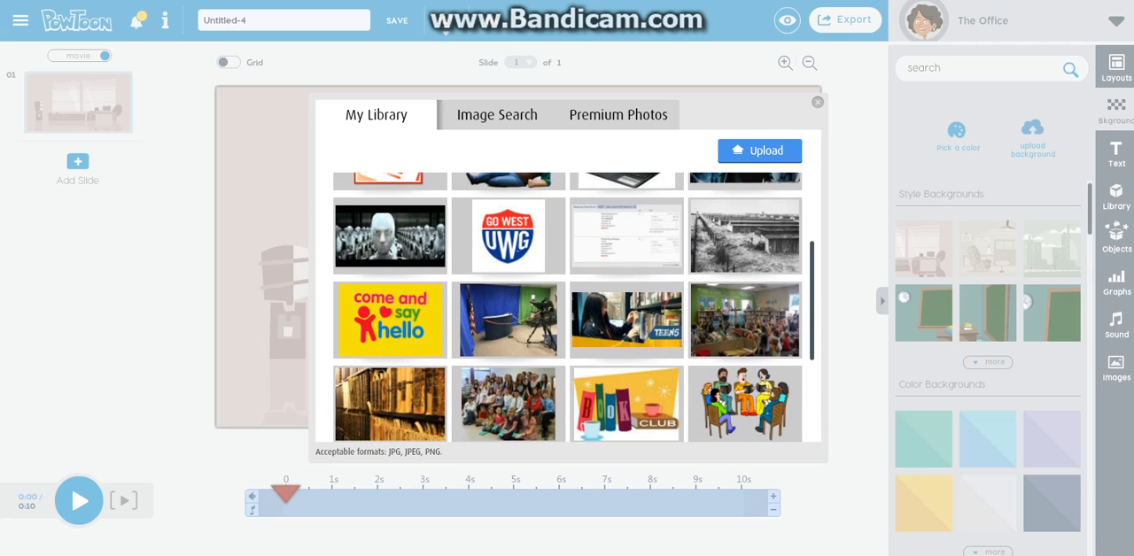
scroll(567, 306, up, 1)
drag(811, 276, 811, 275)
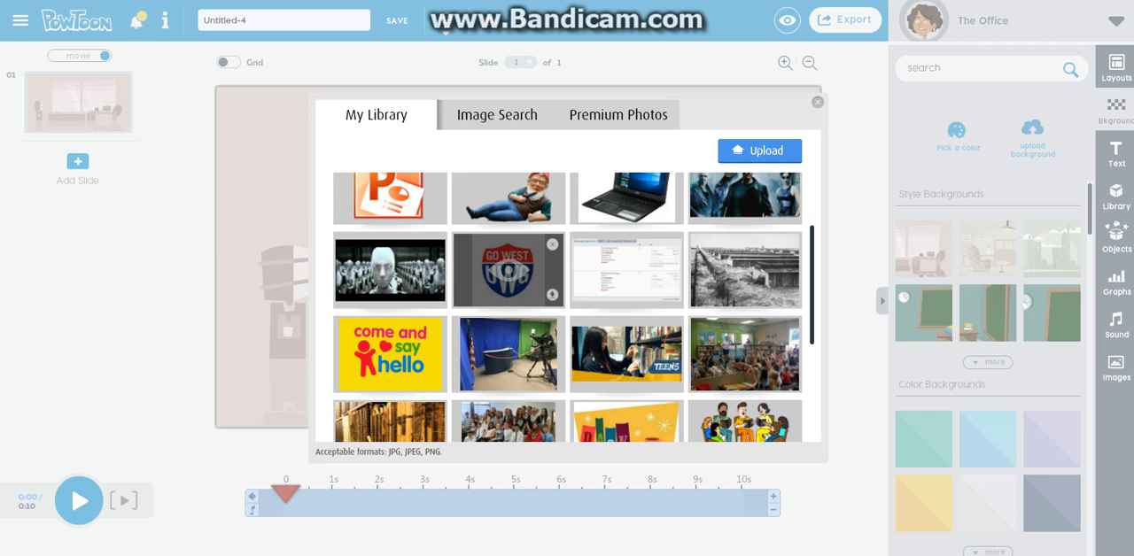
click(552, 294)
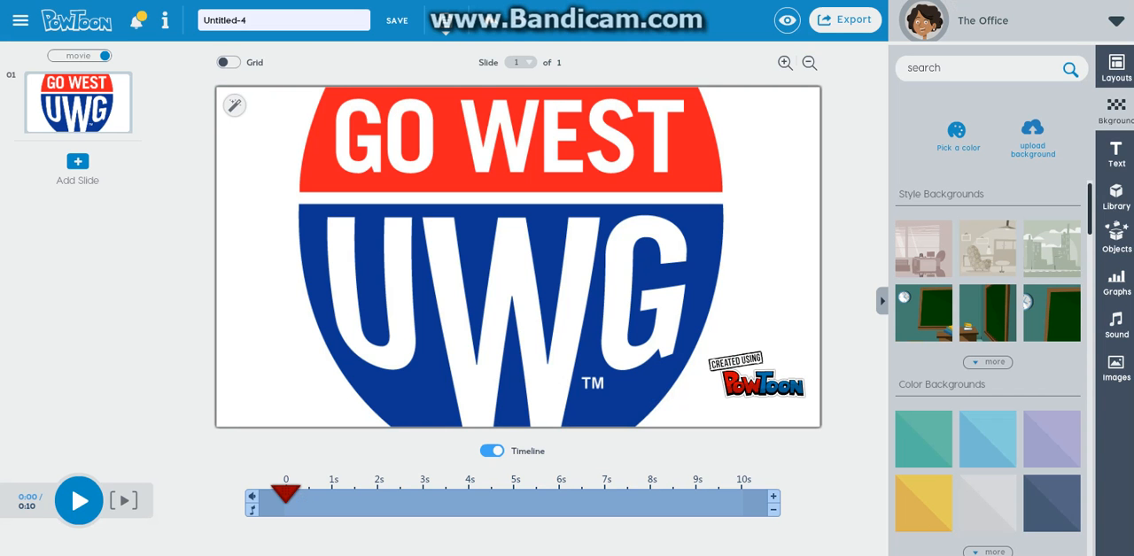
Replace the slide background with the uploaded TV studio photo showing the anchor desk and camera
click(1032, 132)
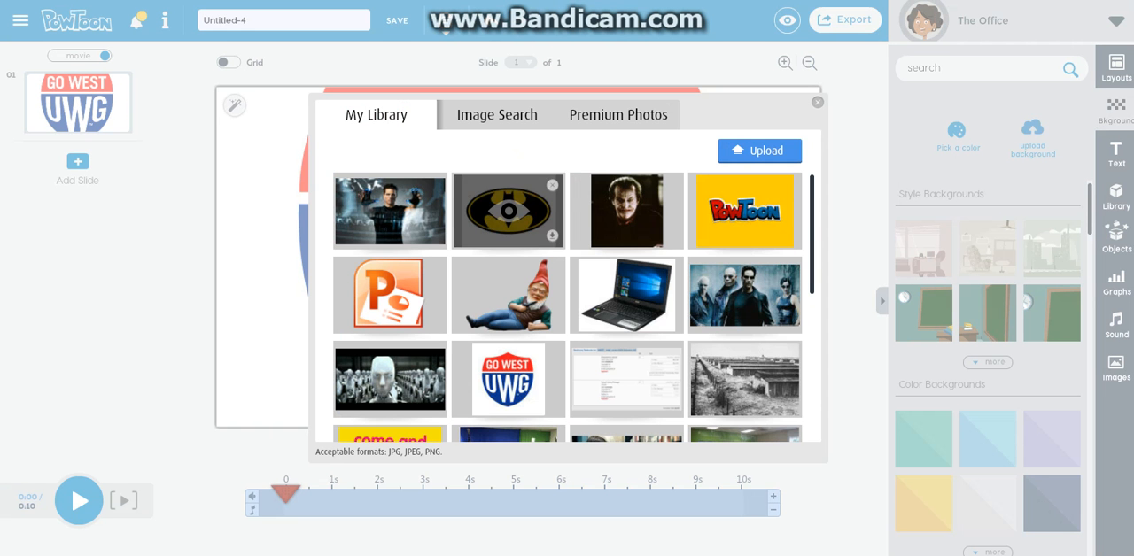
scroll(568, 308, down, 3)
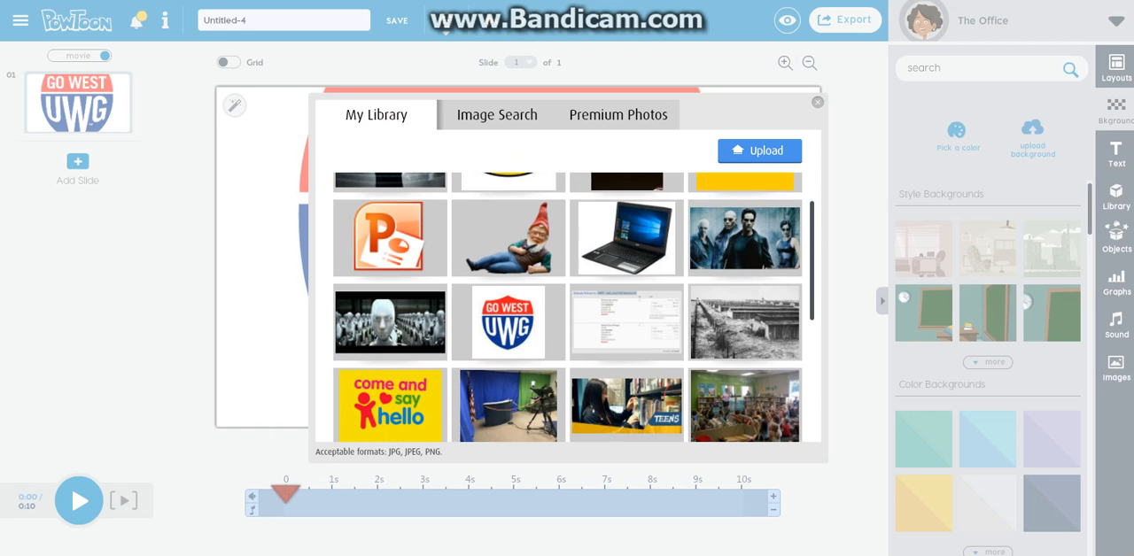
scroll(568, 308, down, 3)
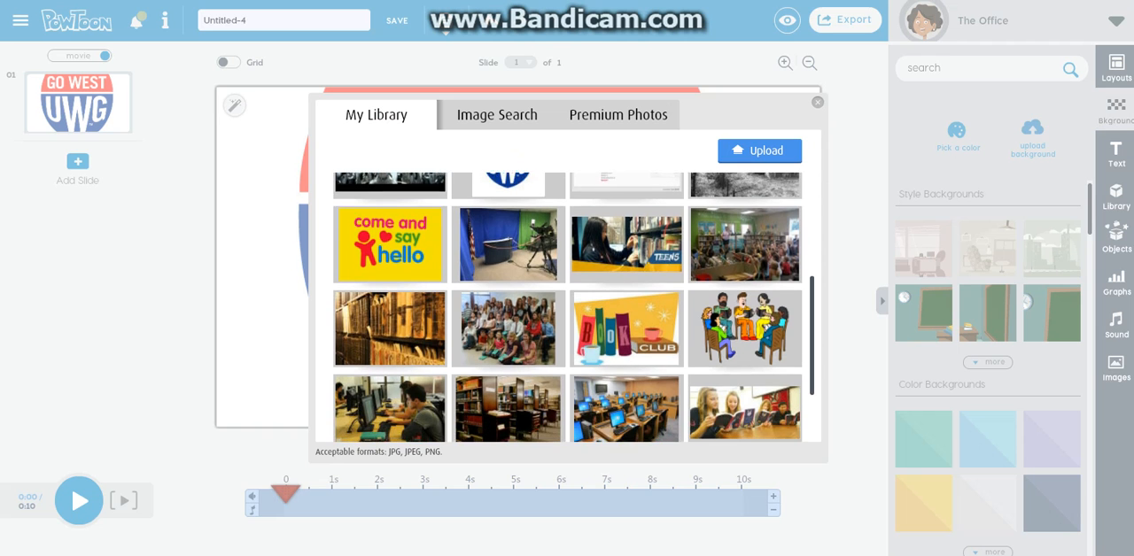
scroll(568, 308, up, 8)
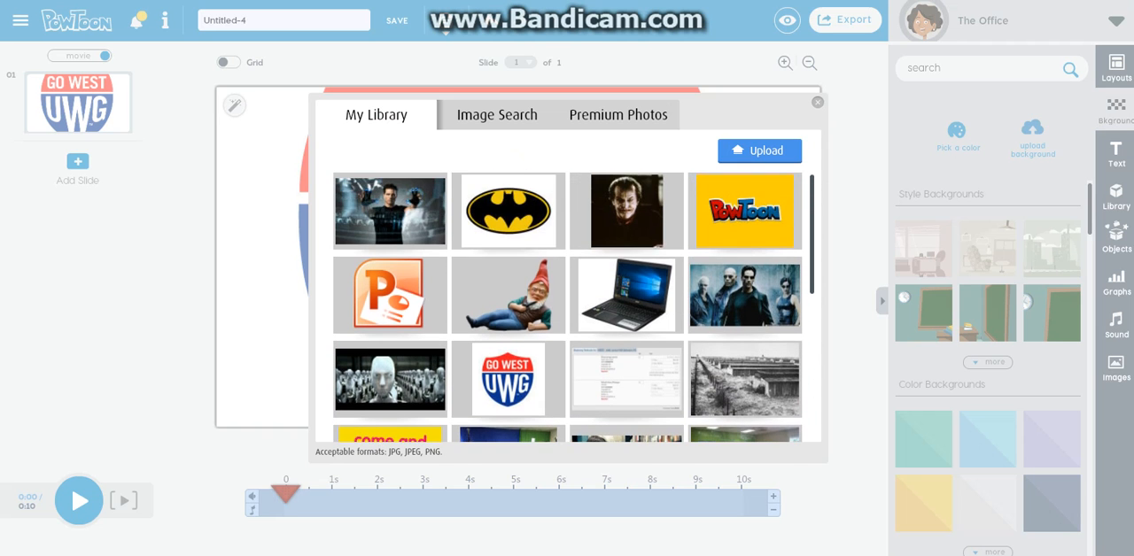
scroll(508, 355, down, 2)
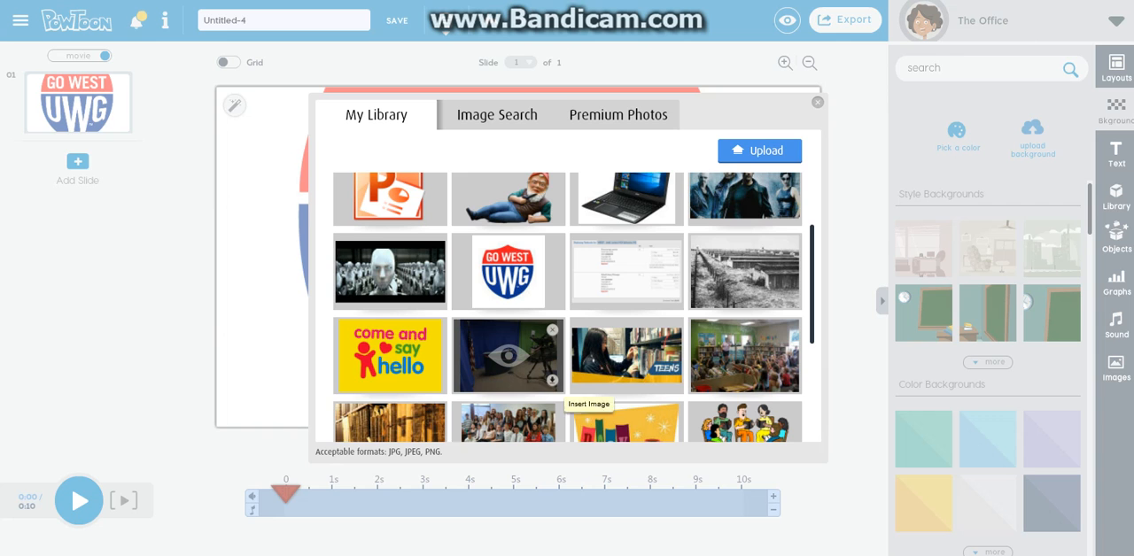
click(508, 355)
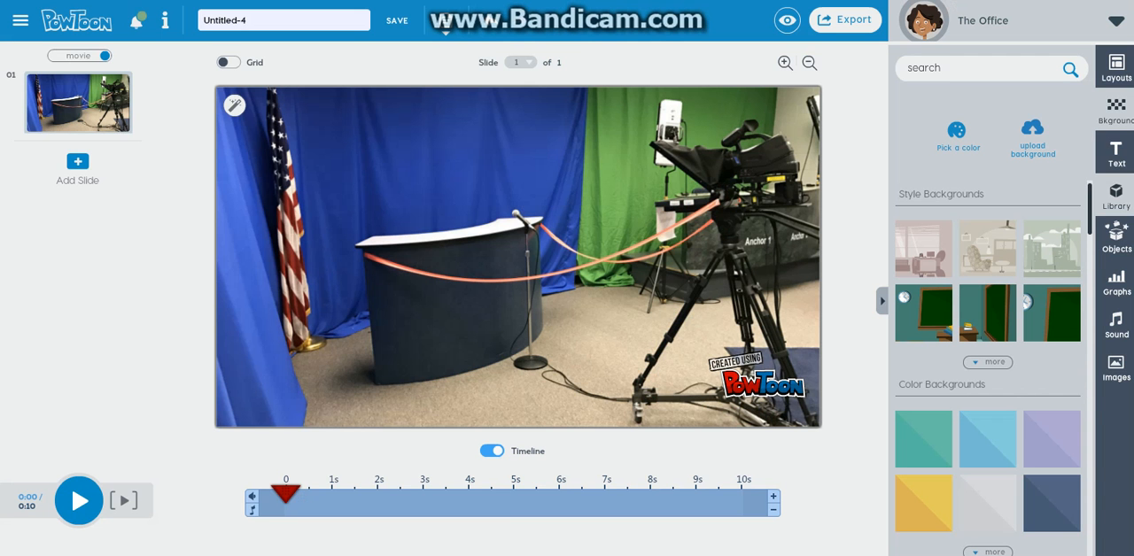
Add the black desk phone prop from the library and shrink it to sit on the studio desk
click(1116, 197)
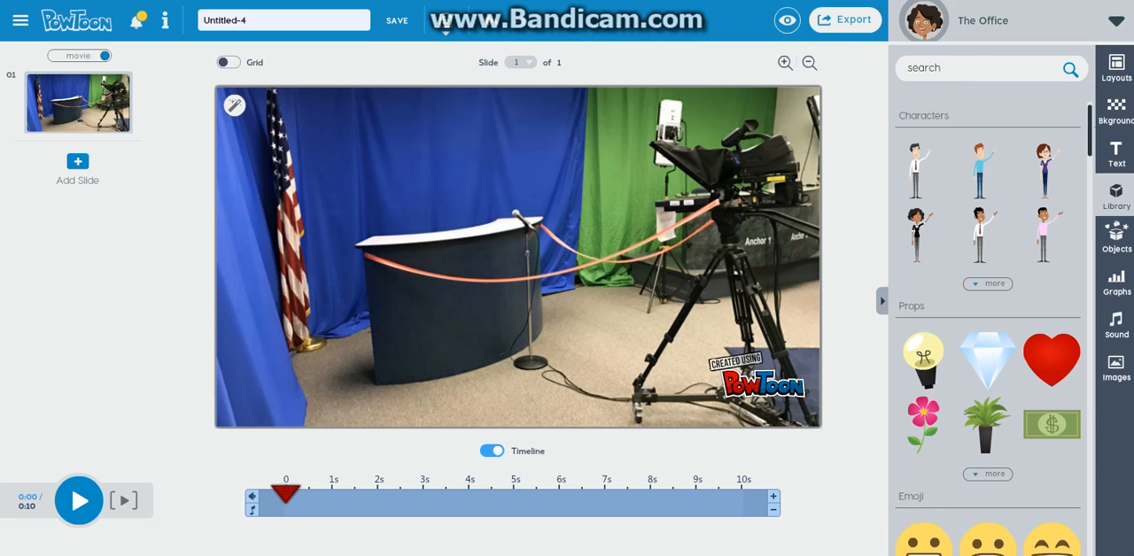
click(1046, 235)
click(988, 475)
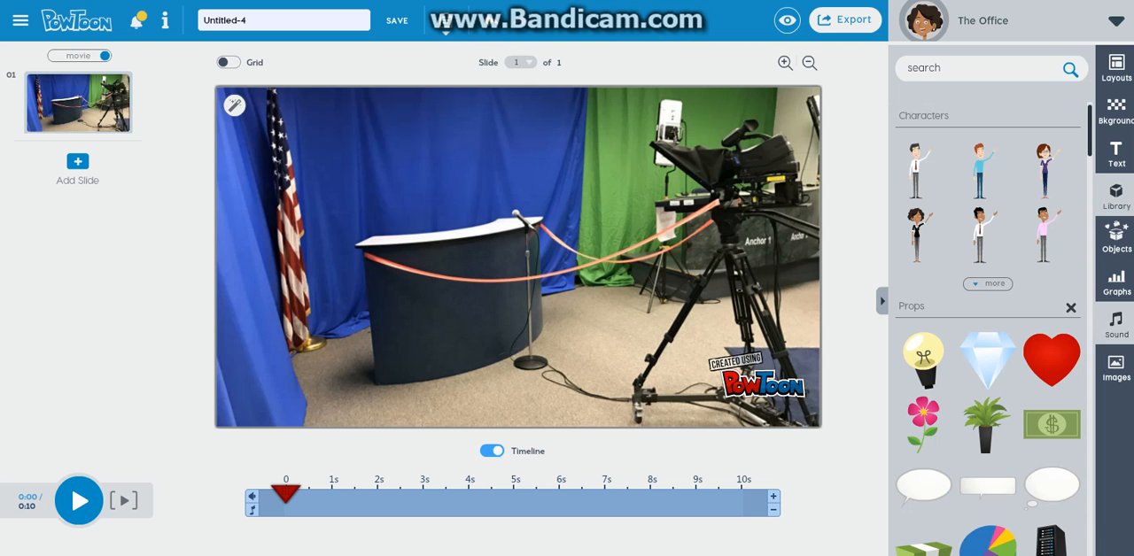
scroll(988, 328, down, 6)
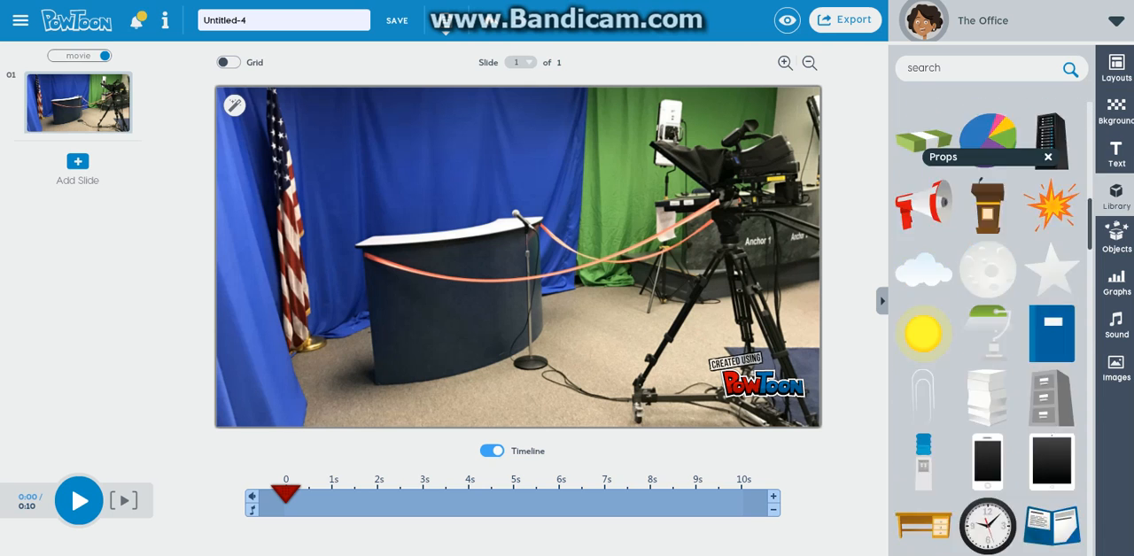
scroll(988, 327, up, 5)
scroll(988, 328, down, 6)
scroll(988, 327, up, 2)
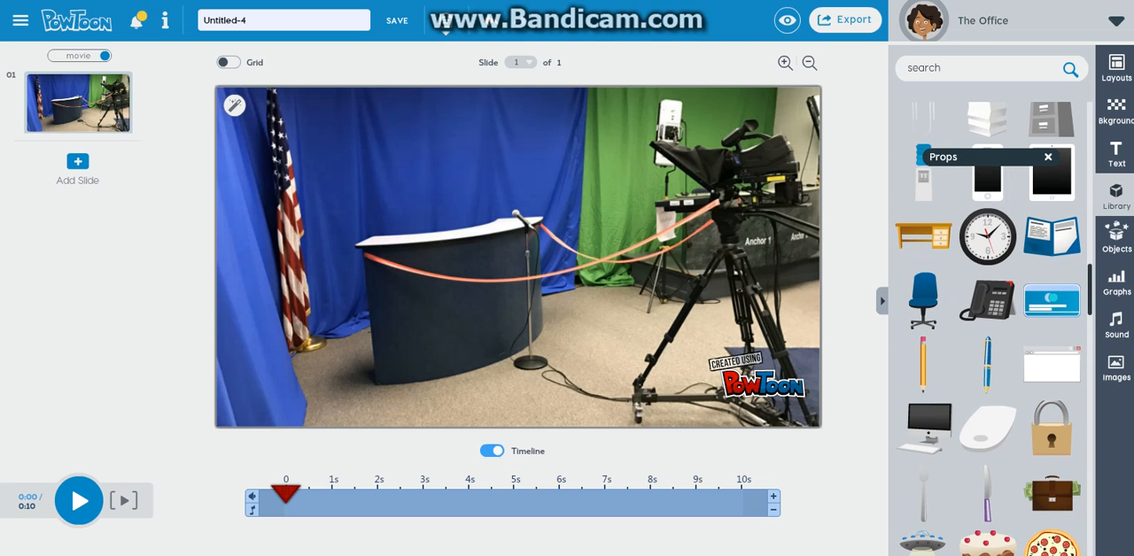
click(989, 301)
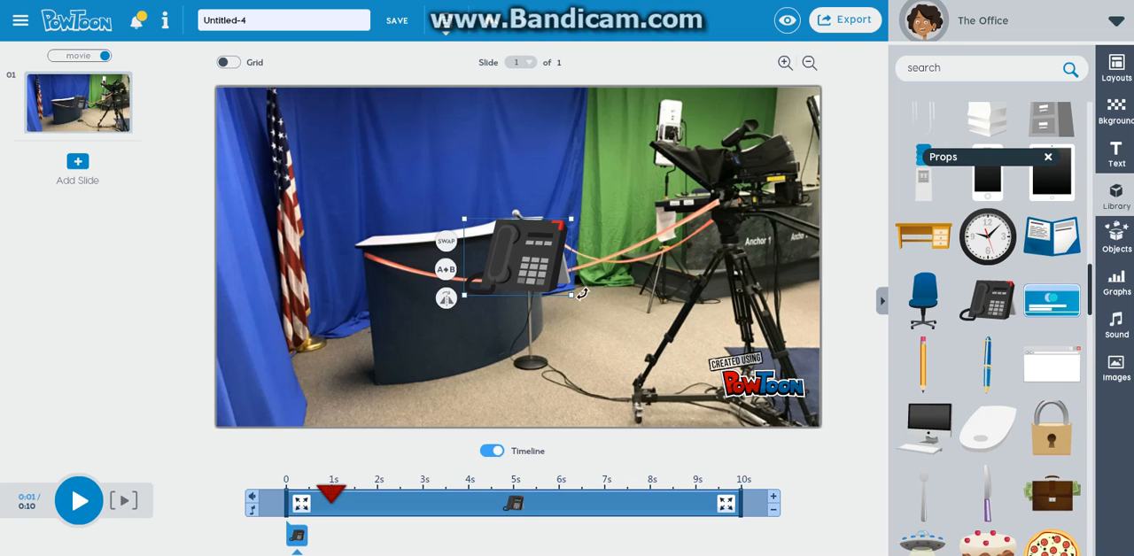
drag(571, 295, 480, 220)
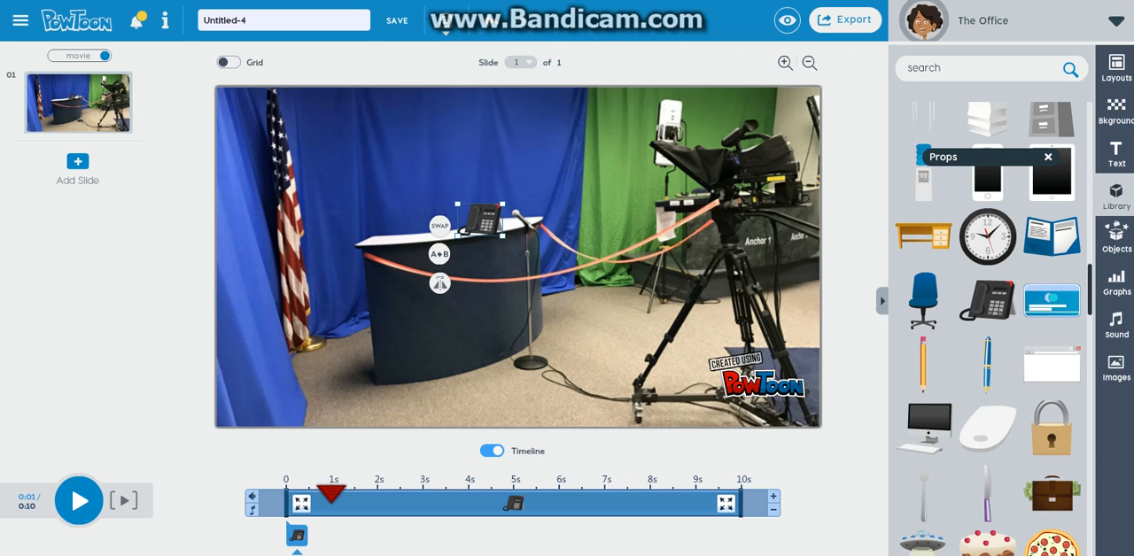
Add the first waving businessman in a red tie, shrink him and place him between the flag and the desk
scroll(988, 310, up, 5)
scroll(988, 310, up, 2)
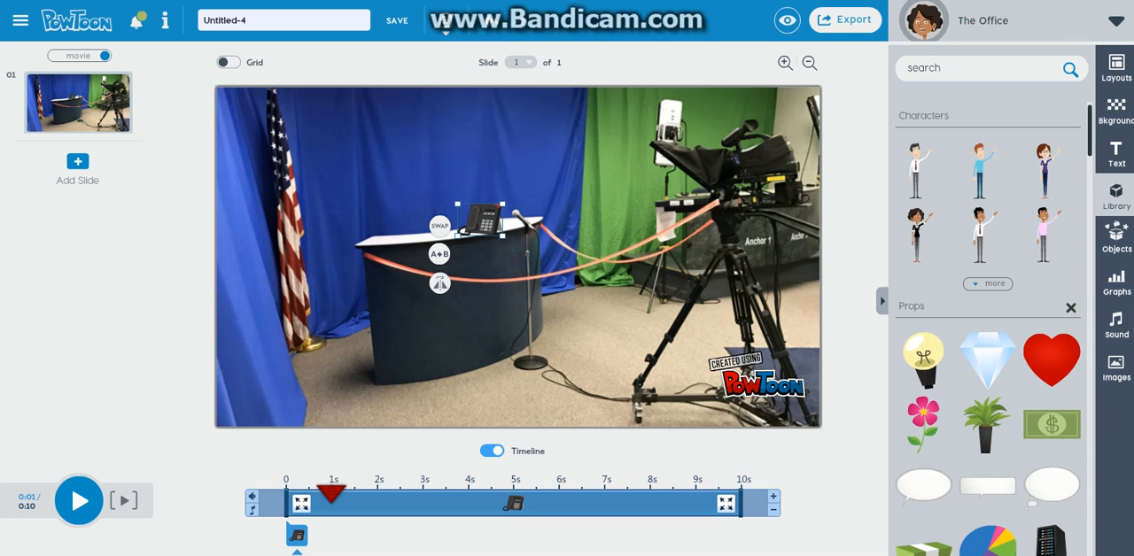
click(917, 170)
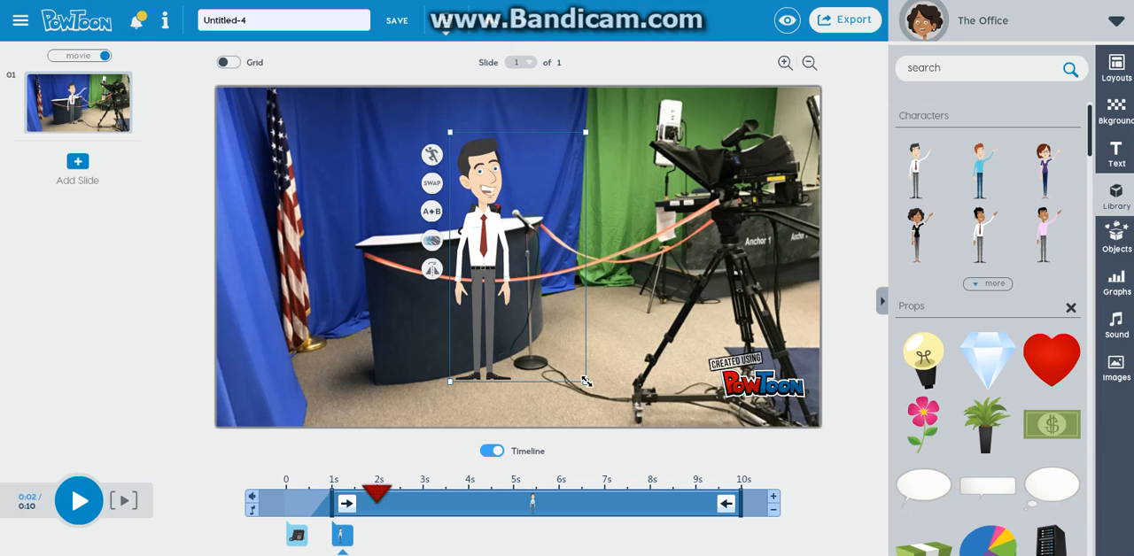
drag(585, 382, 537, 346)
drag(496, 248, 354, 269)
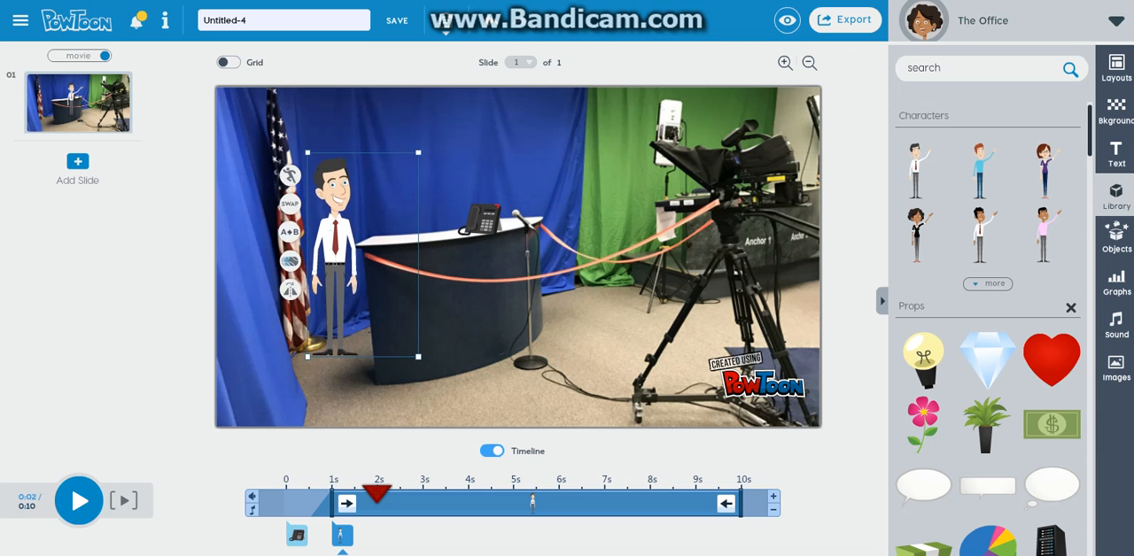
key(Escape)
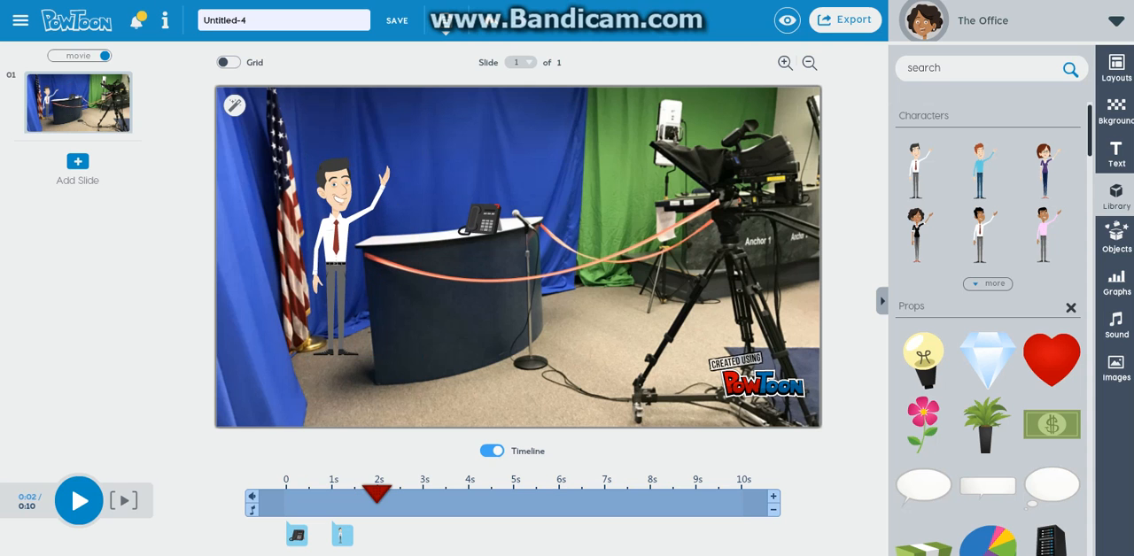
Add the curly-haired businessman in a red tie, place him between the desk and the camera, and shrink him slightly
mouse_move(925, 217)
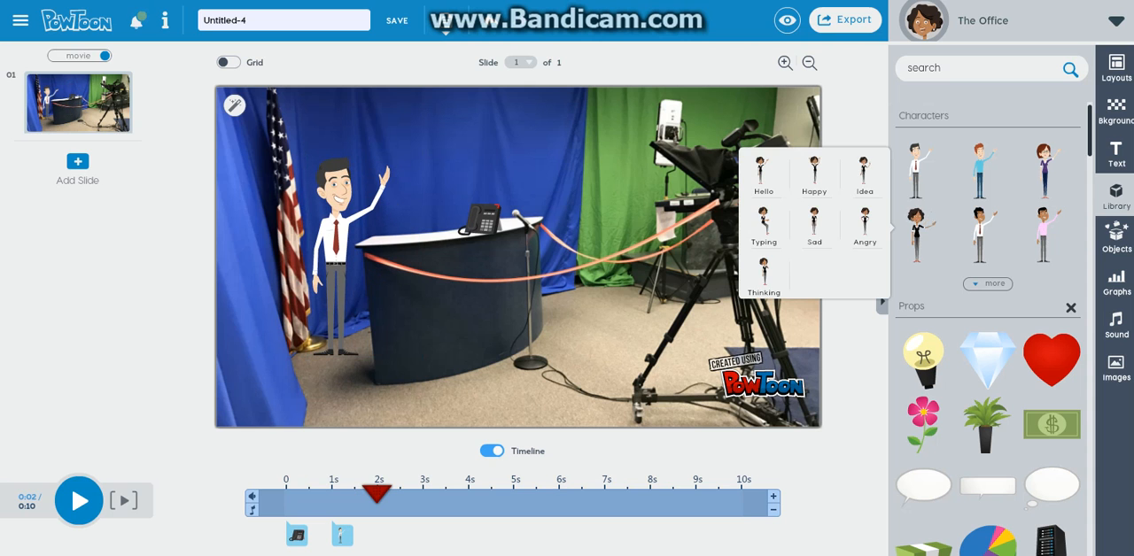
click(980, 234)
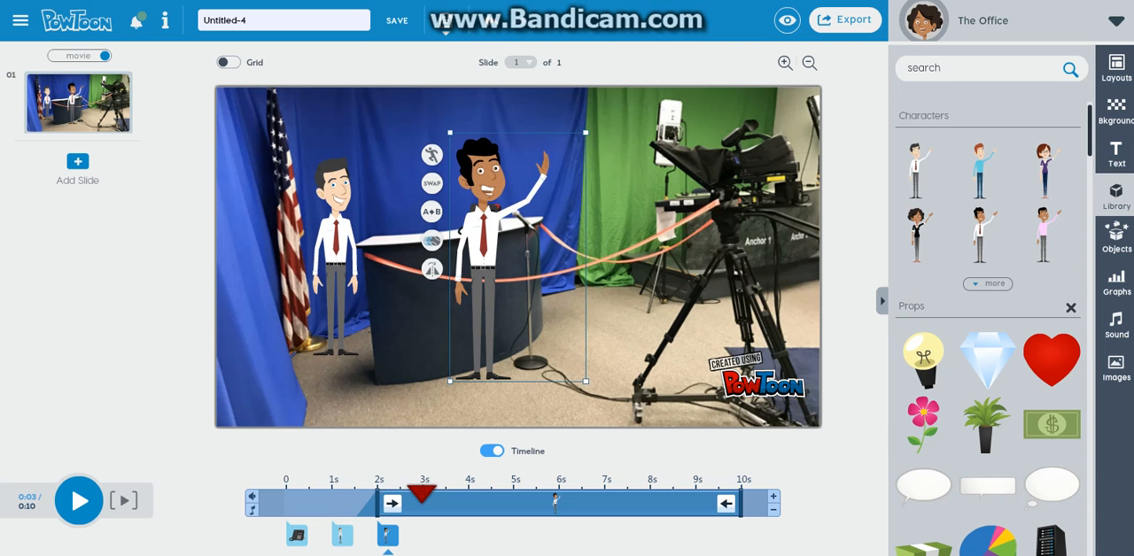
drag(486, 257, 589, 277)
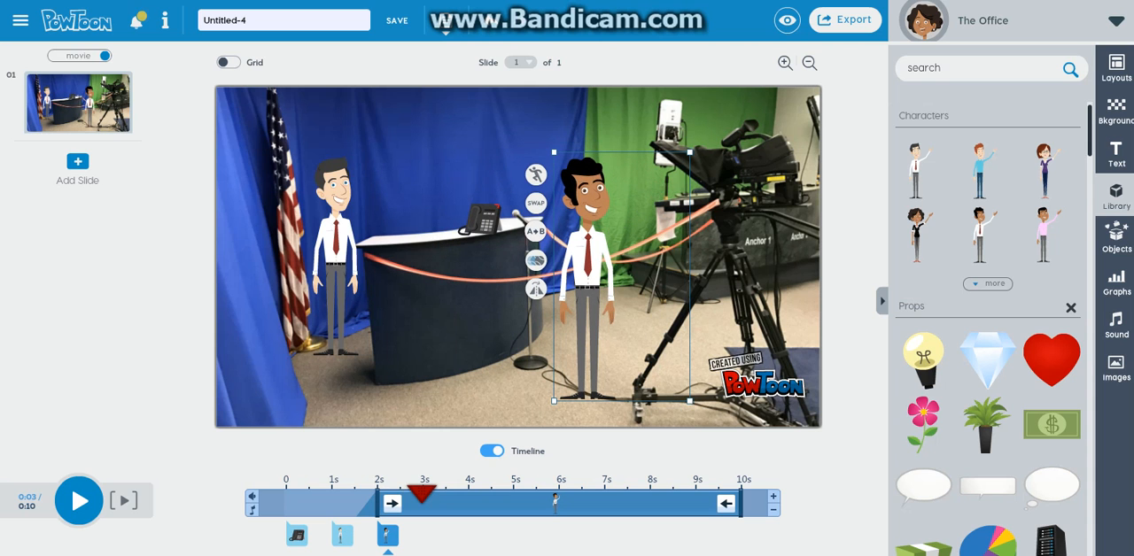
drag(691, 150, 675, 165)
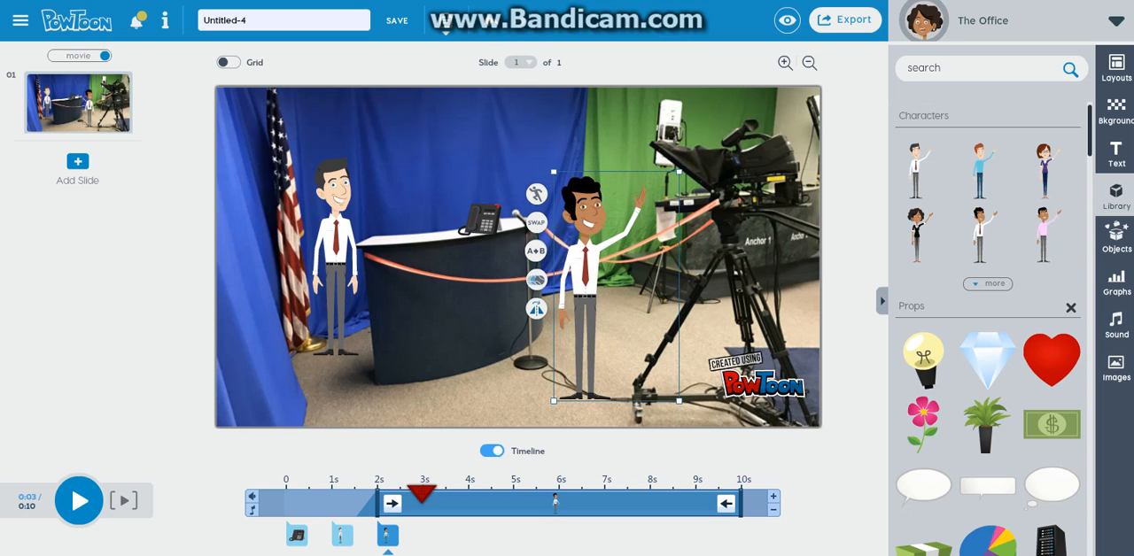
Flip the curly-haired businessman to face the other character and change his pose to Happy
click(537, 308)
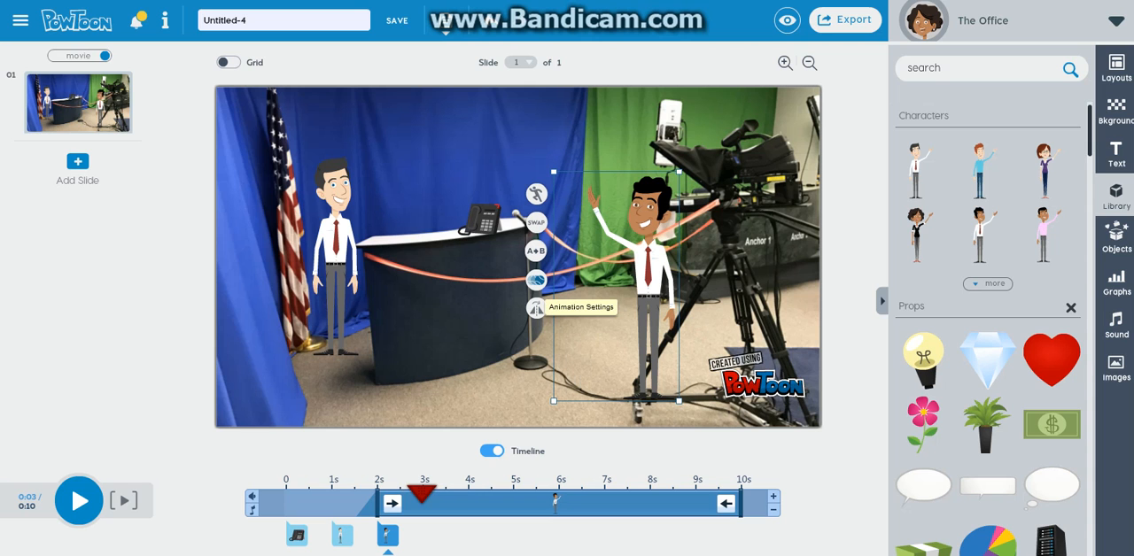
click(536, 280)
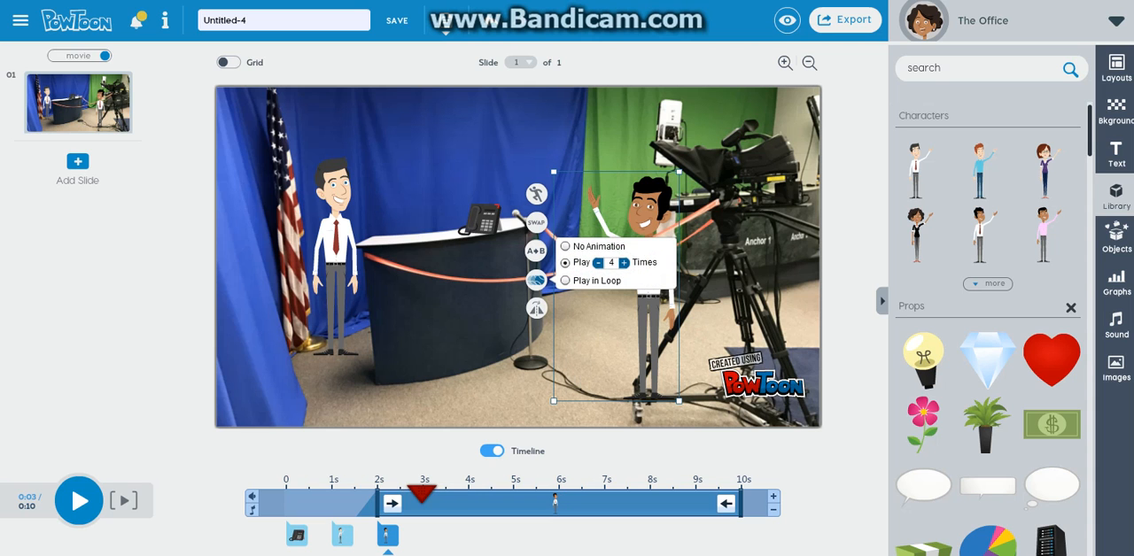
click(536, 194)
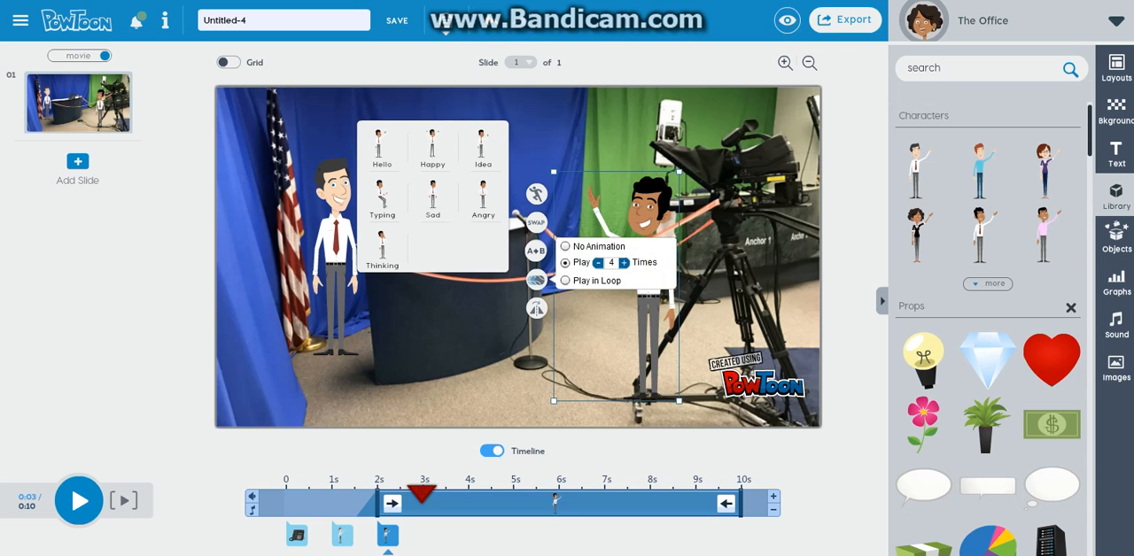
click(433, 147)
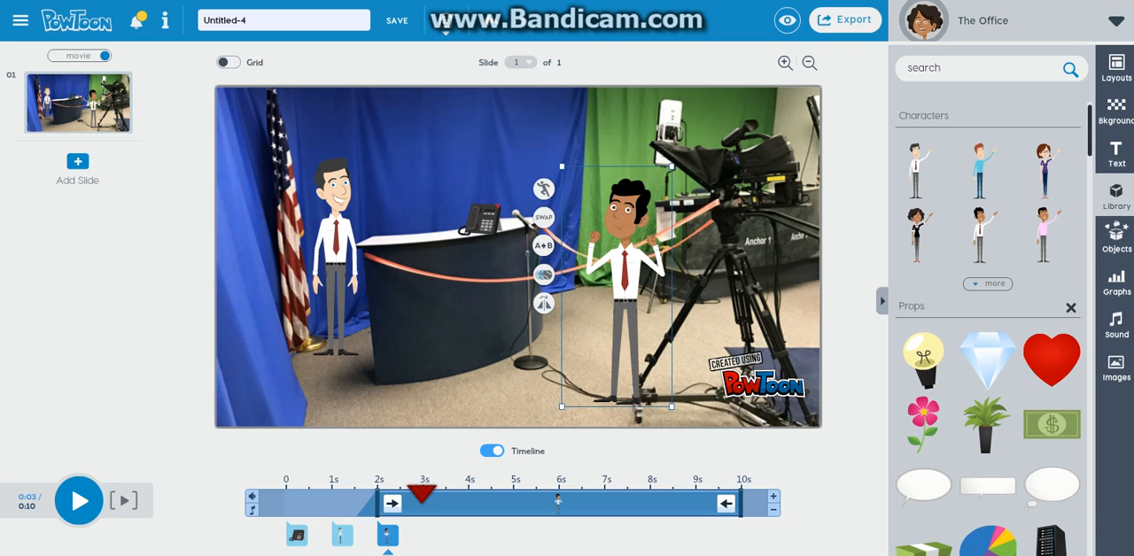
Change the pose of the businessman beside the flag to Angry
click(337, 241)
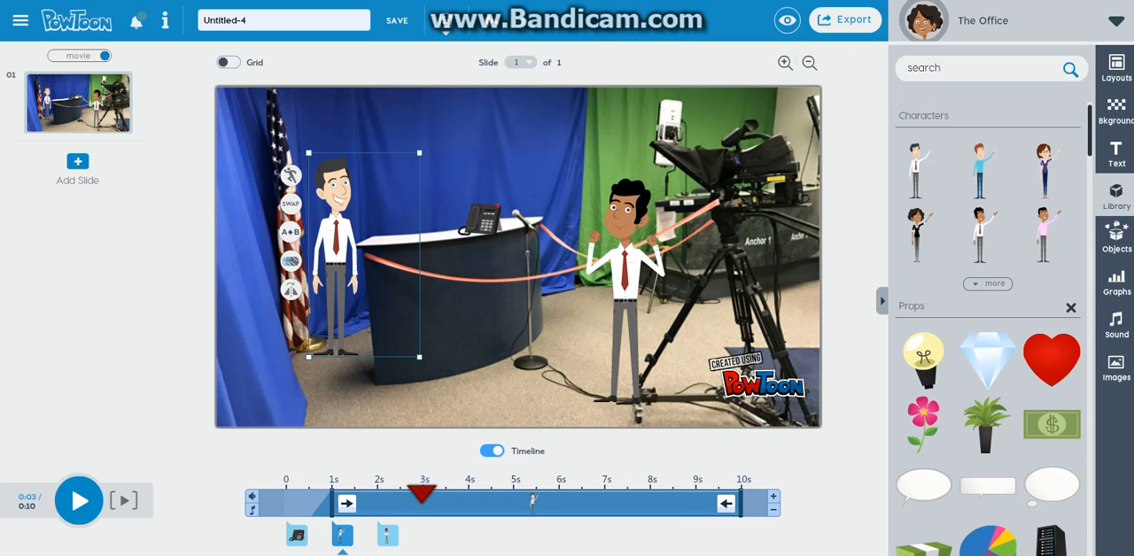
click(291, 176)
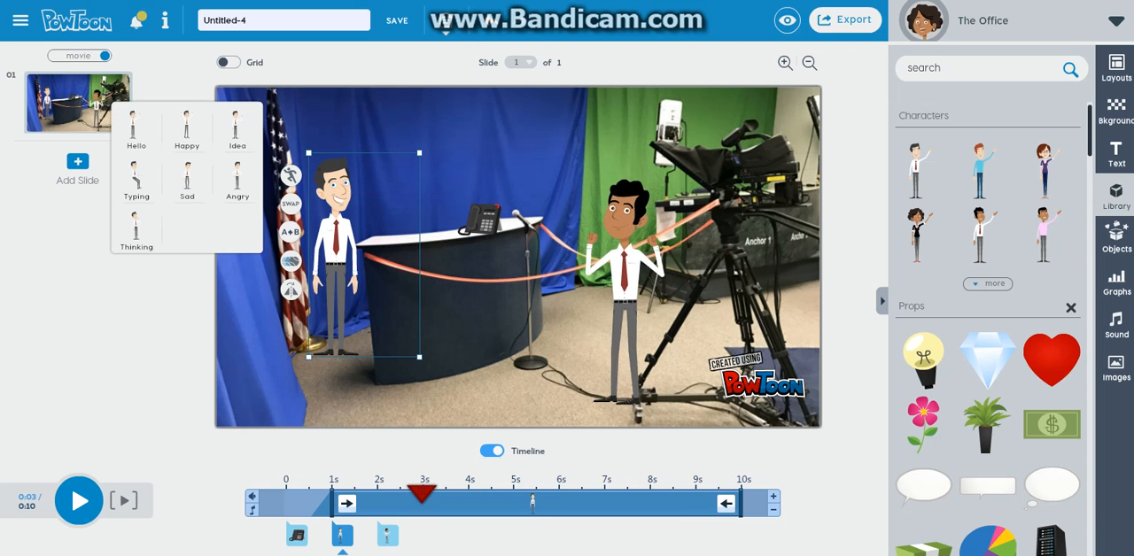
click(237, 177)
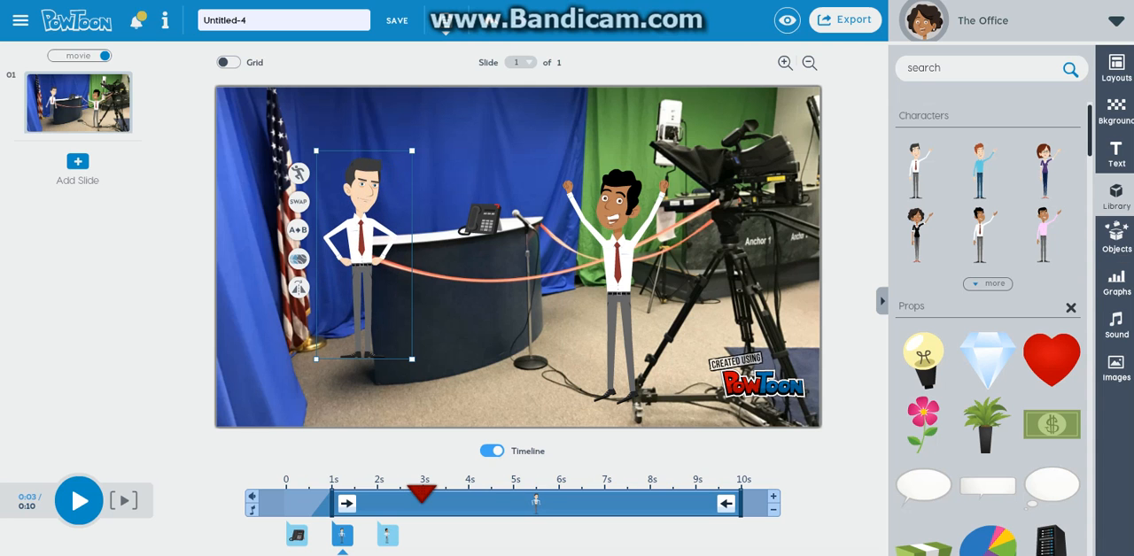
Add the oval speech bubble prop from the library, placed above the curly-haired businessman with its tail toward his head
click(1116, 237)
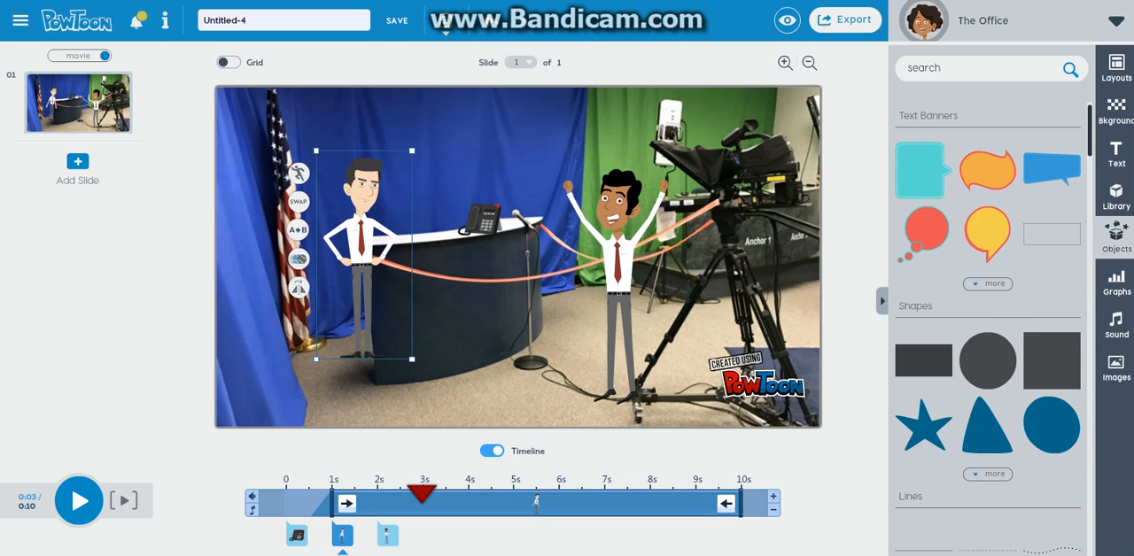
click(1117, 196)
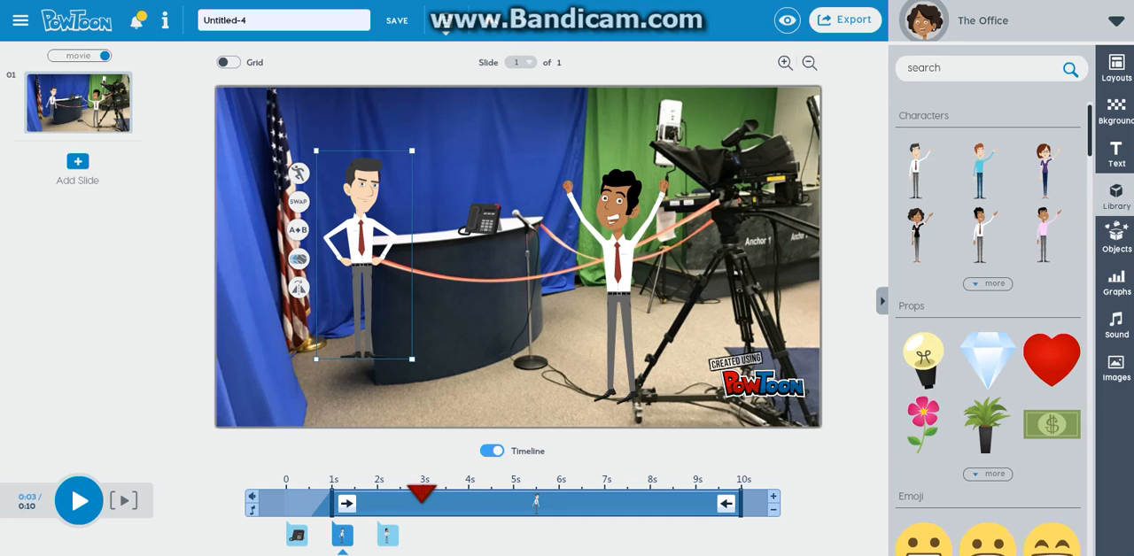
click(988, 475)
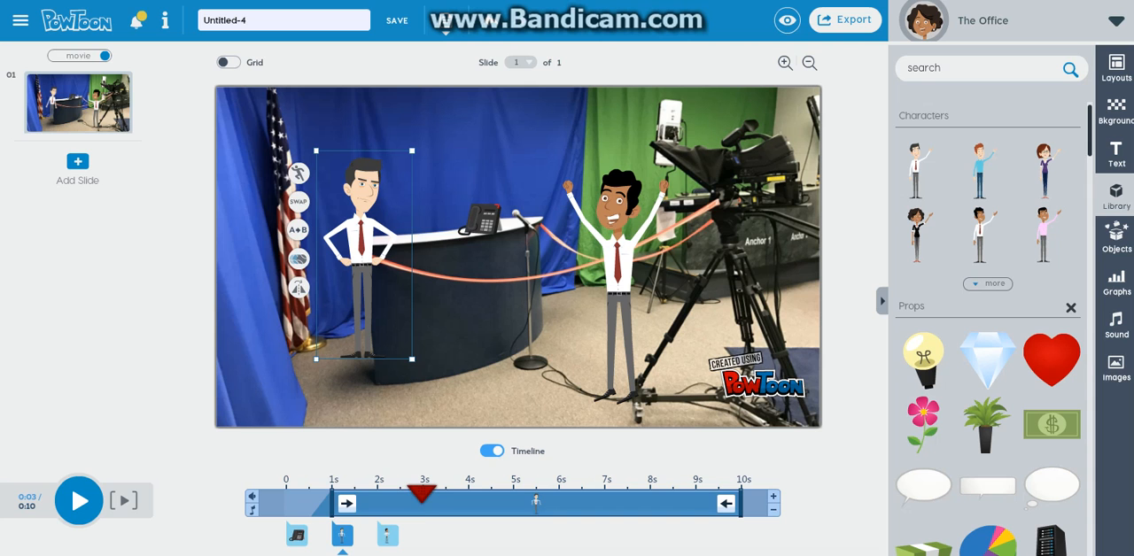
click(923, 487)
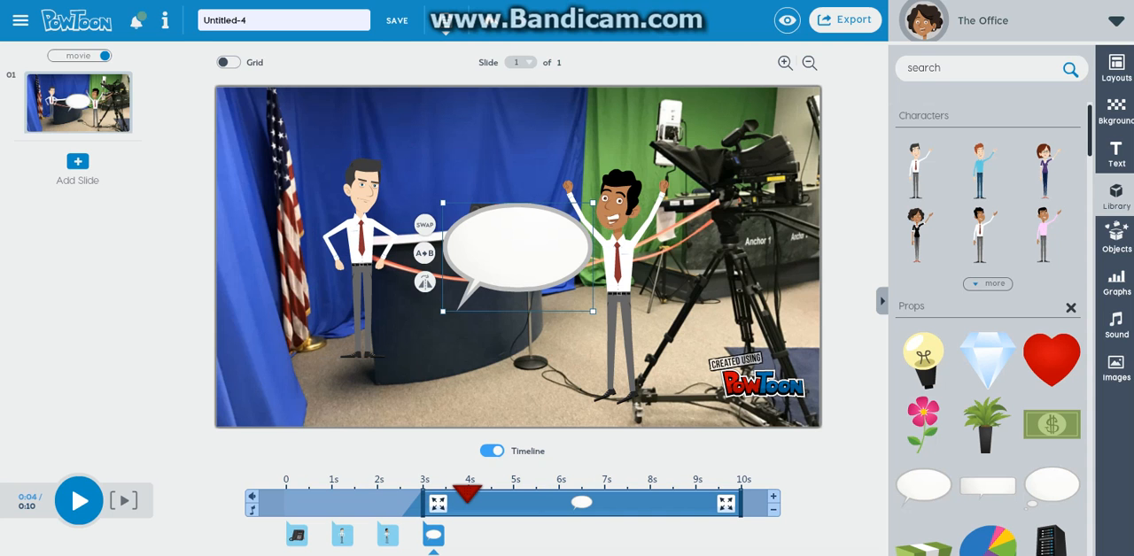
drag(496, 253, 533, 144)
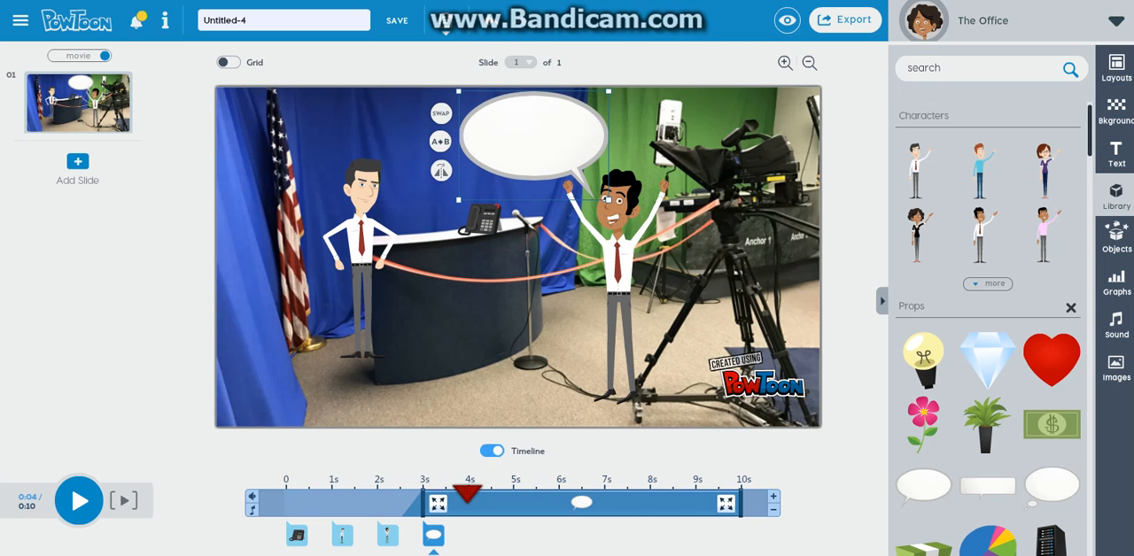
Add body text reading "I got the job," followed by the other character's first name and "!!"
click(1116, 152)
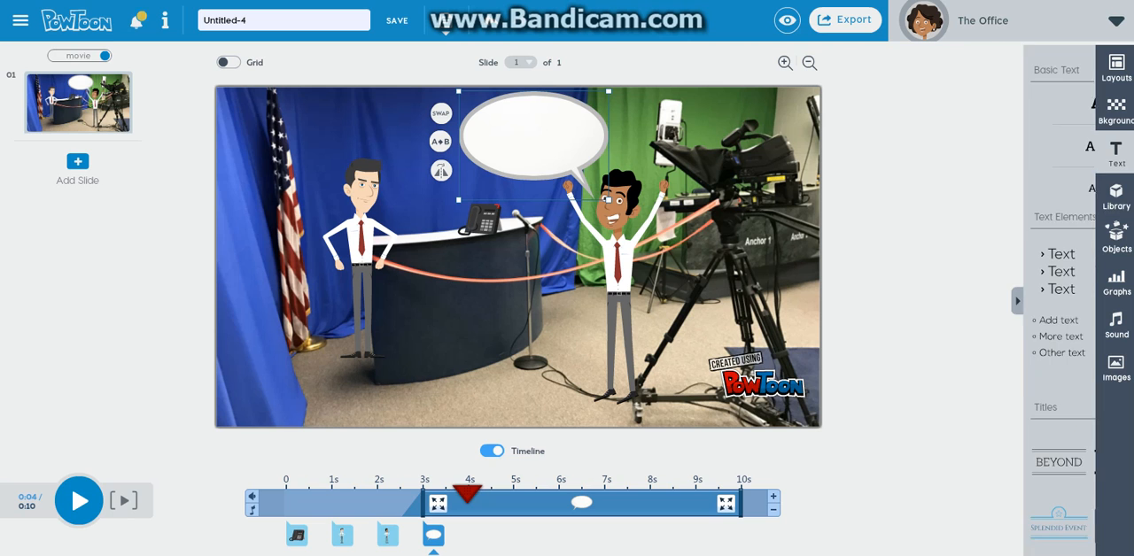
click(987, 188)
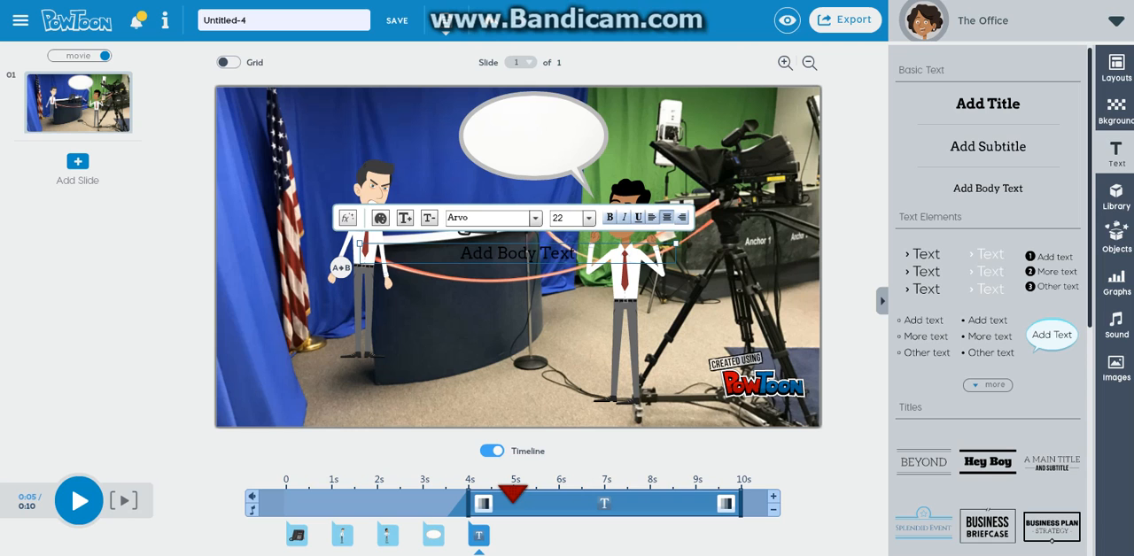
key(ctrl+a)
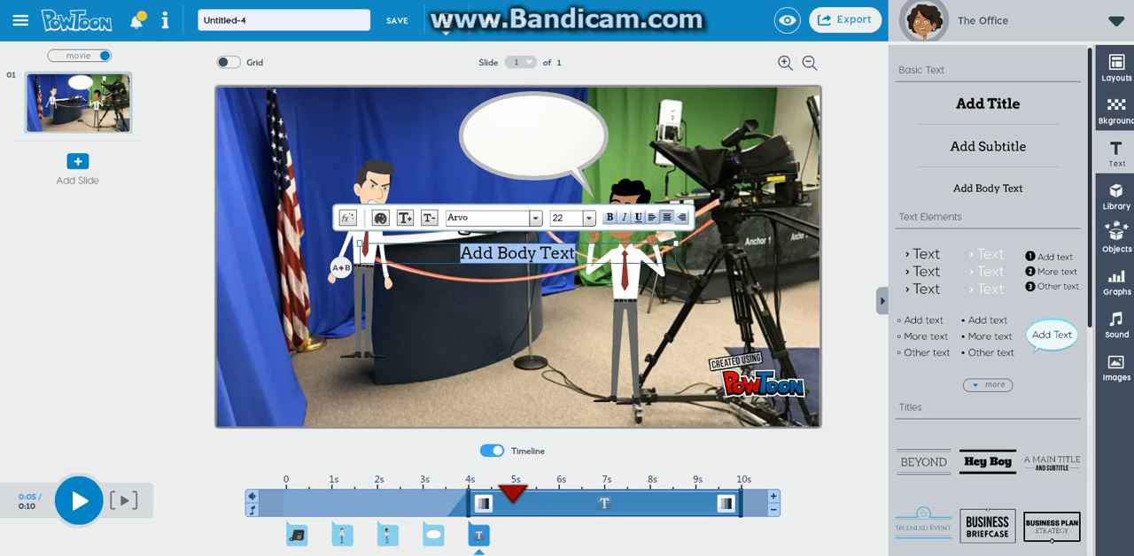
text(I g)
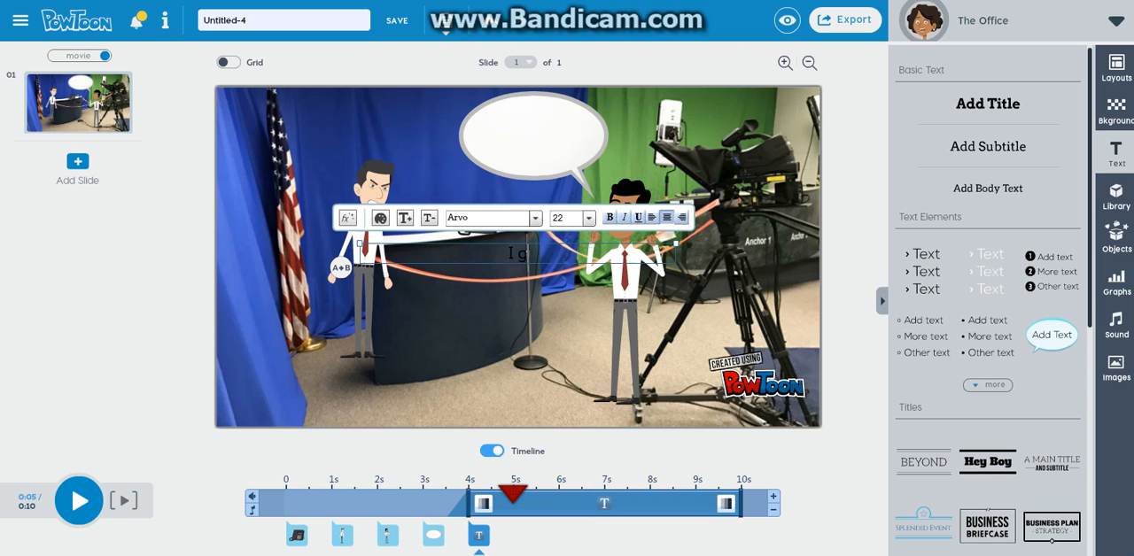
text(ot the job, Bob)
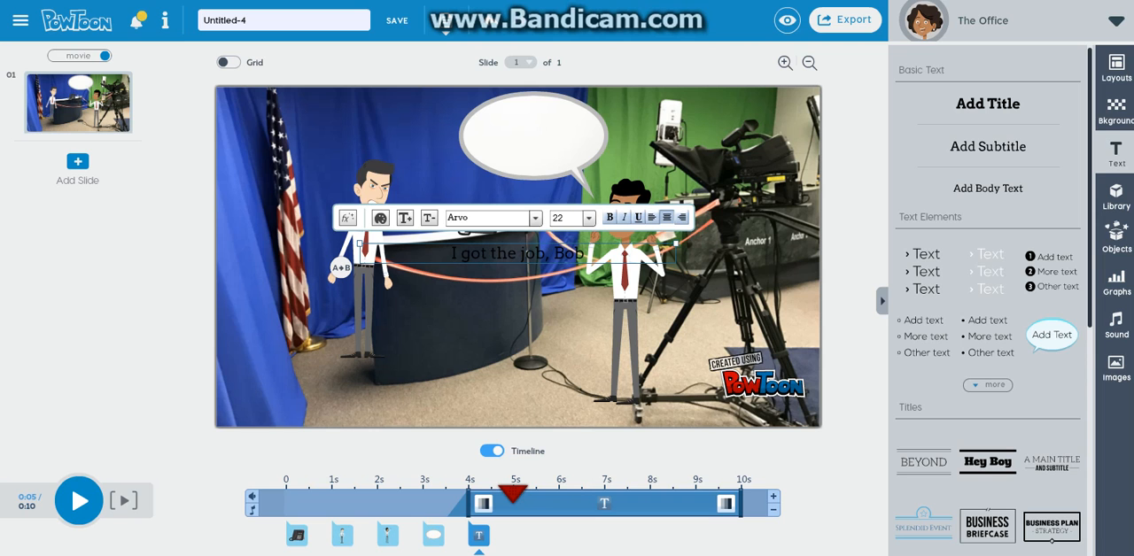
text(!!)
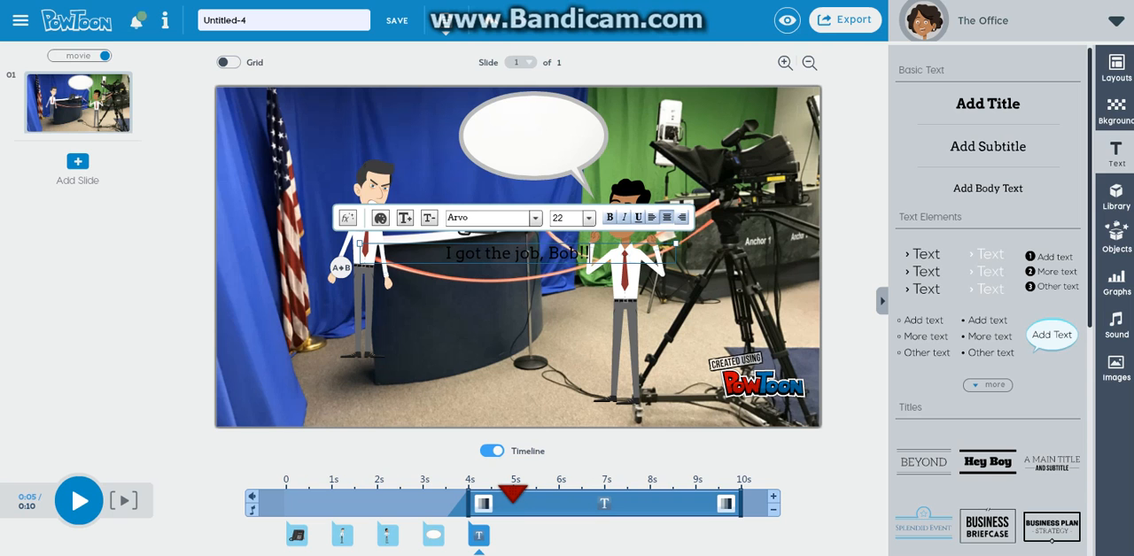
Move the job text into the speech bubble, slightly enlarge the bubble and centre the text within it
drag(518, 253, 533, 137)
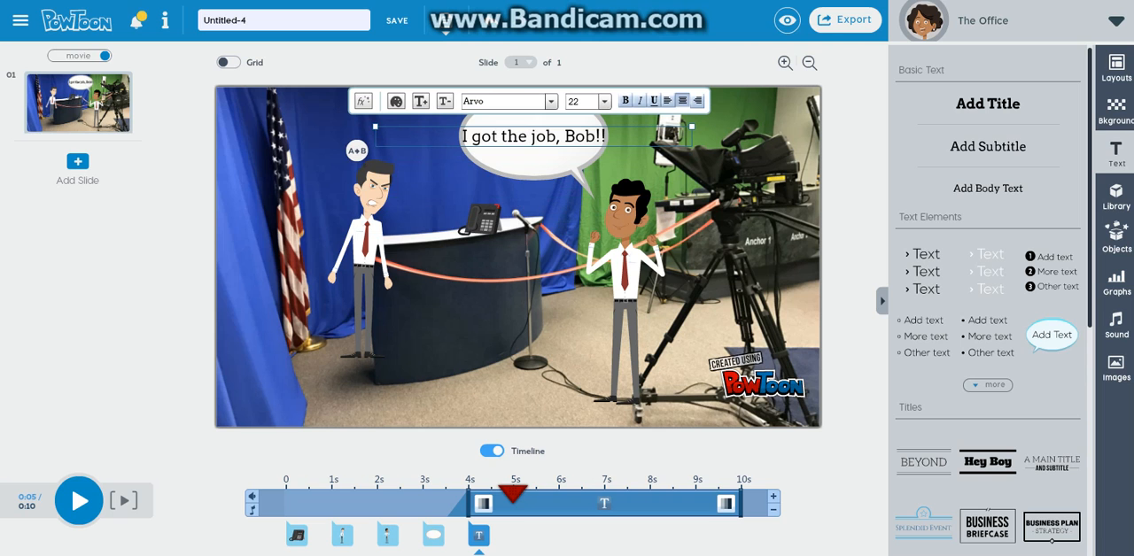
drag(692, 127, 683, 129)
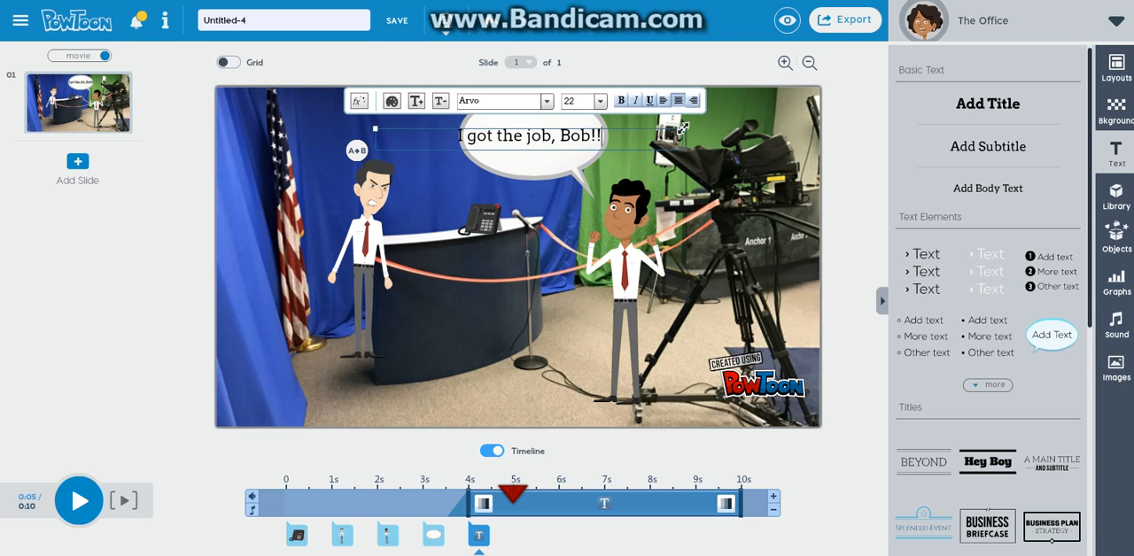
drag(534, 136, 536, 134)
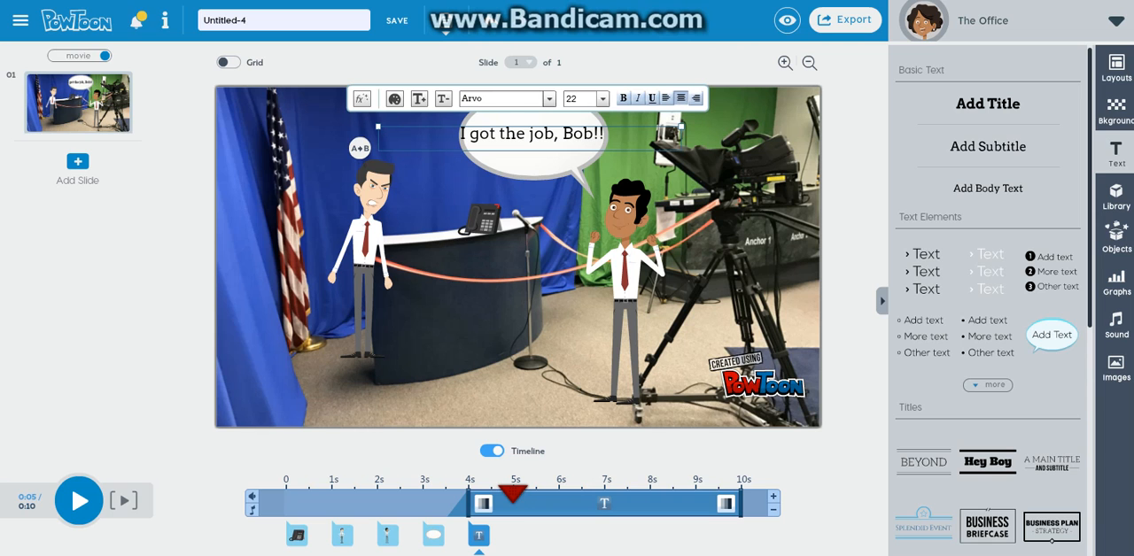
click(535, 164)
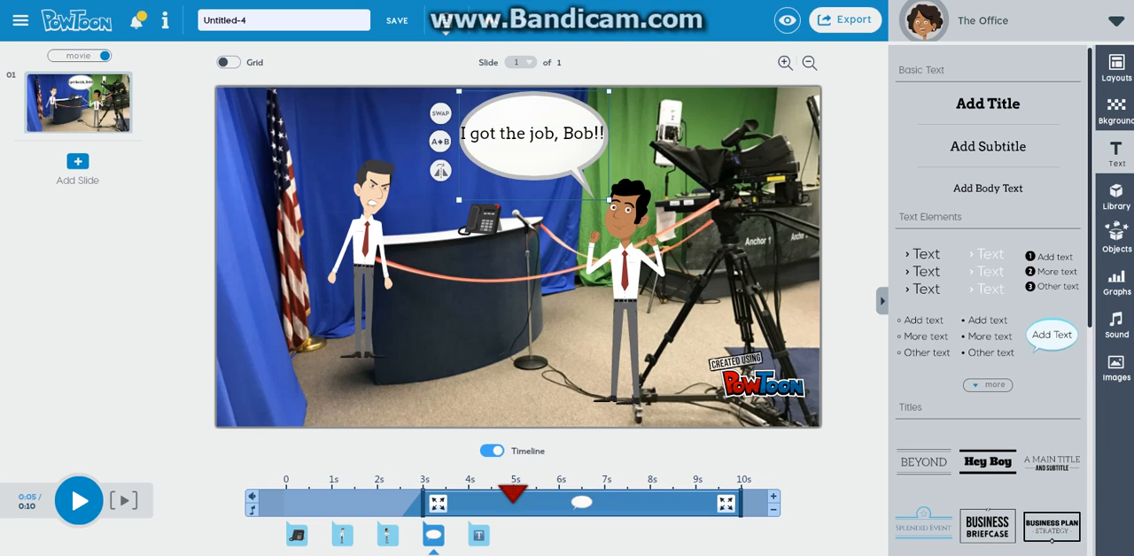
drag(609, 89, 611, 91)
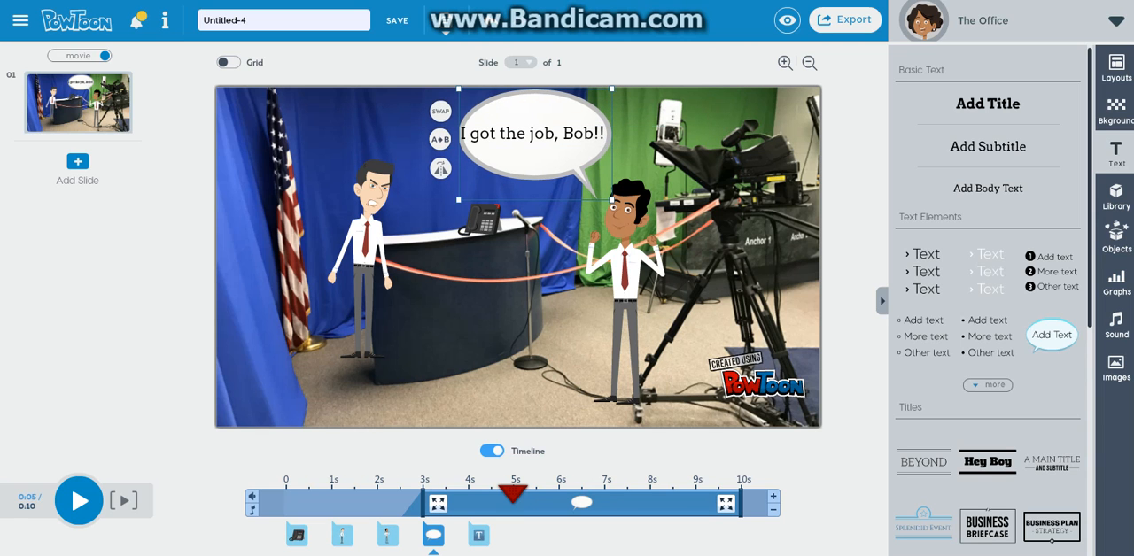
drag(567, 134, 570, 132)
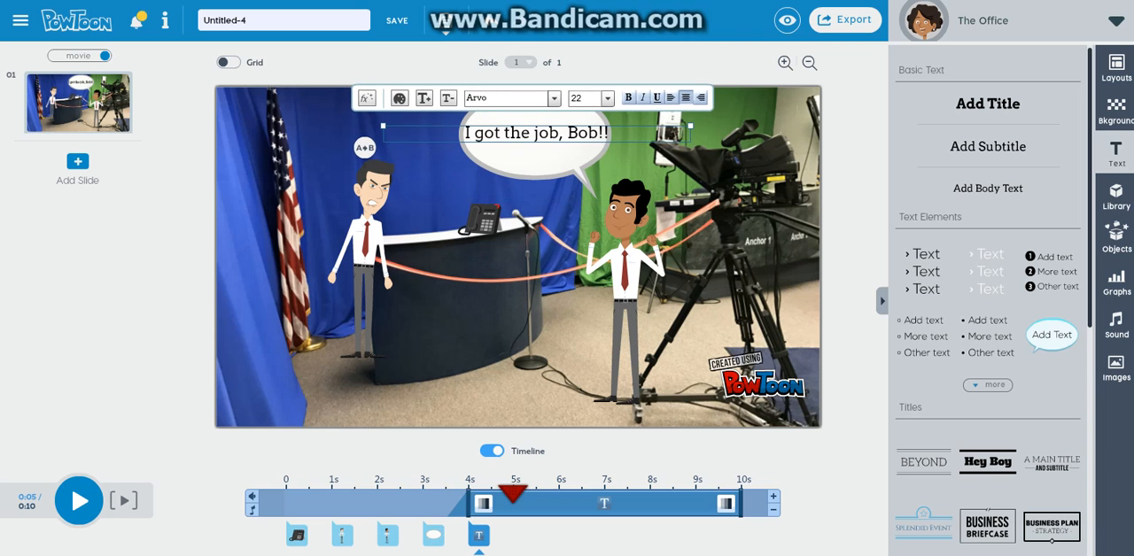
Add the oval thought bubble prop from the library and move it above the angry businessman
click(364, 239)
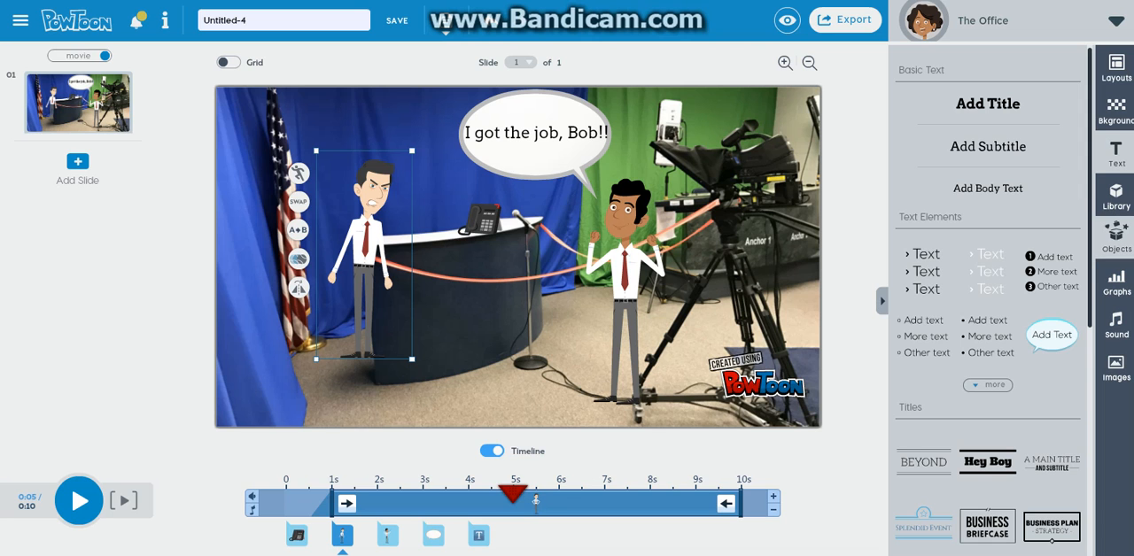
click(1116, 238)
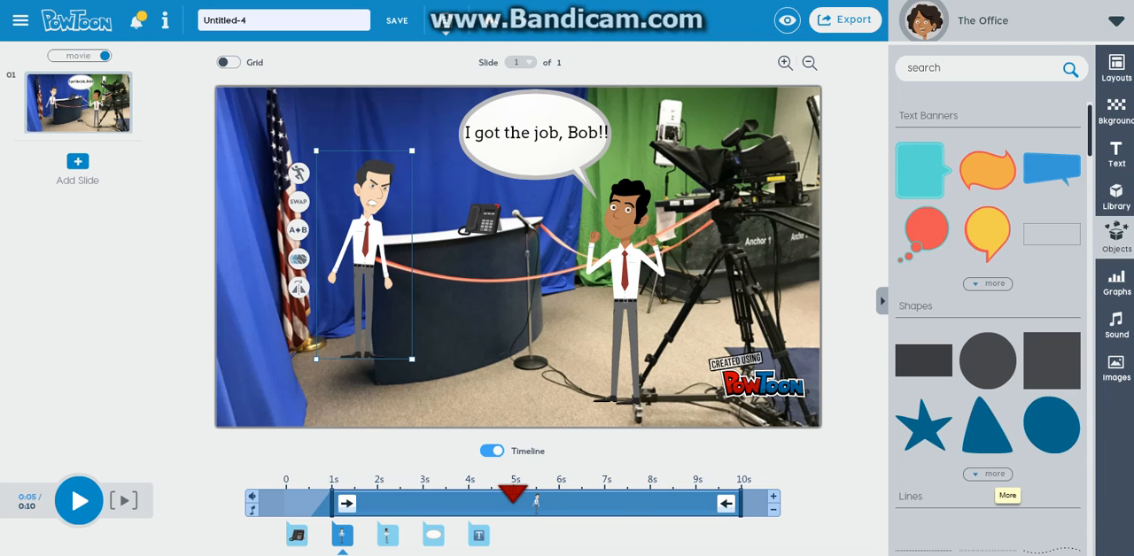
click(1116, 197)
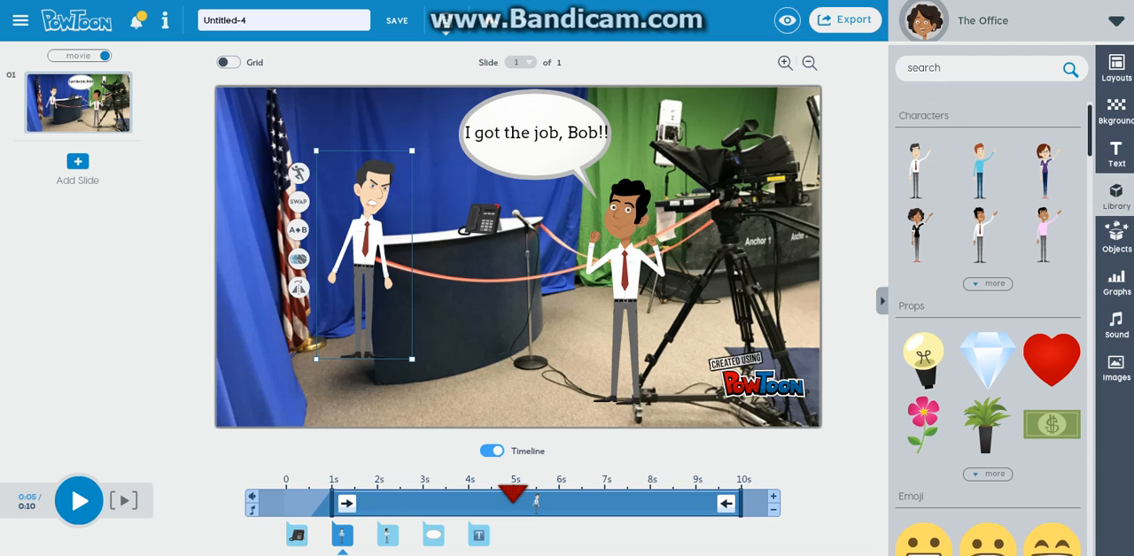
click(988, 475)
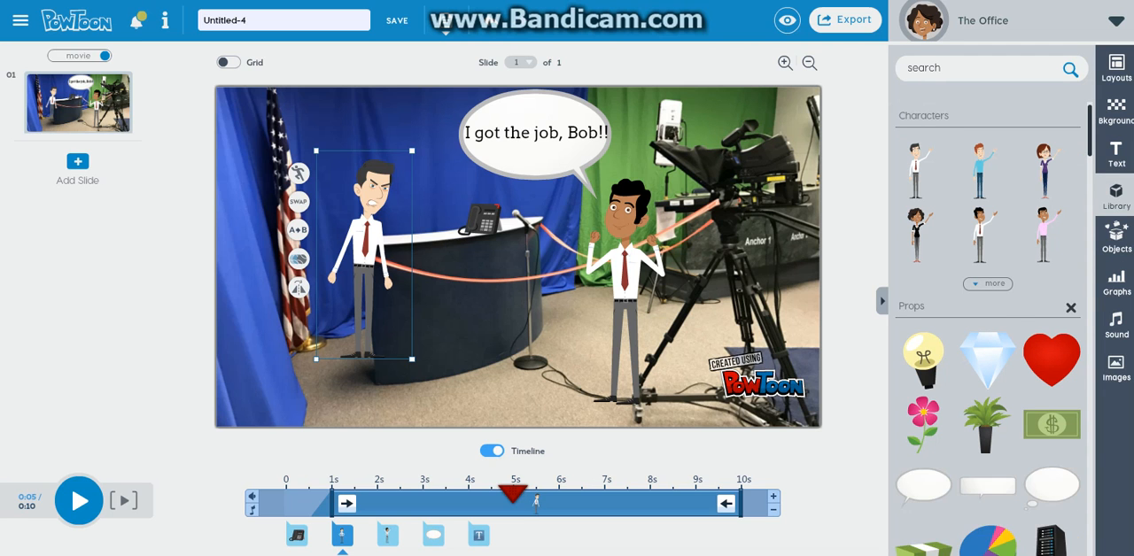
click(1051, 487)
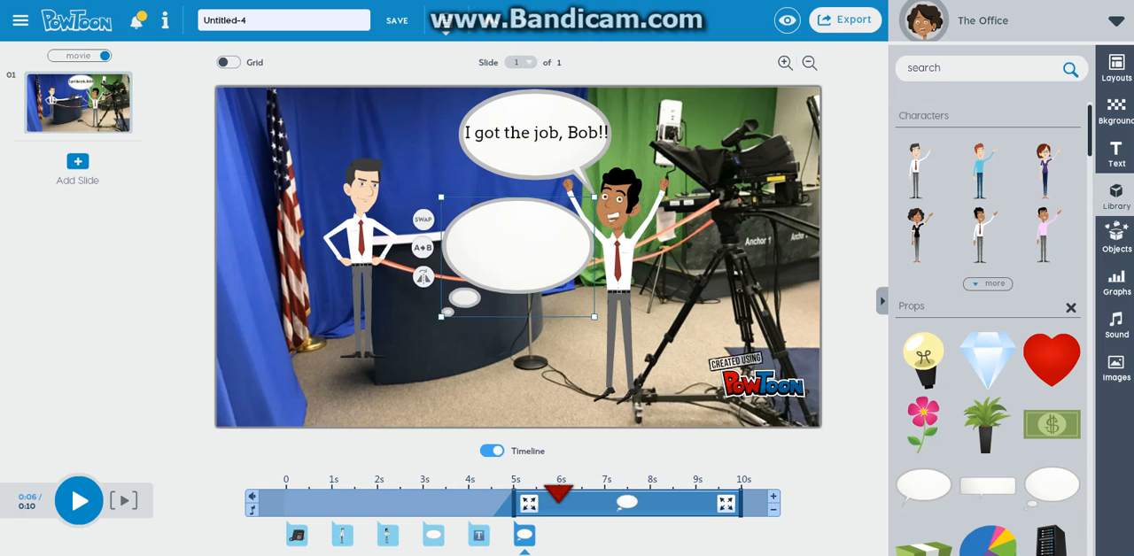
drag(518, 251, 346, 152)
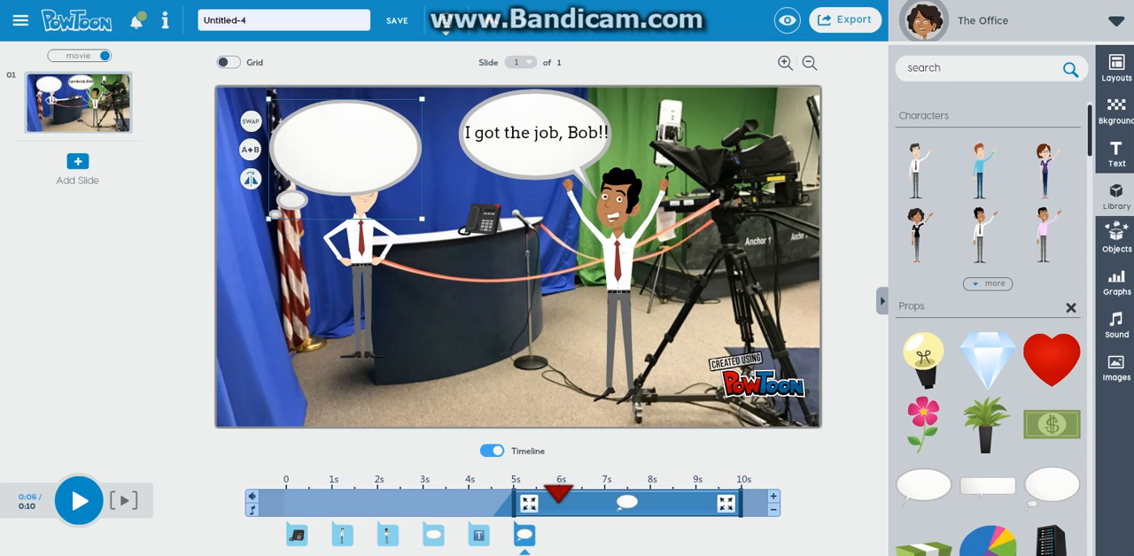
Flip the thought bubble, shrink it and fit it into the slide's upper-left corner with its trail toward the angry businessman's head
click(251, 178)
drag(346, 146, 278, 139)
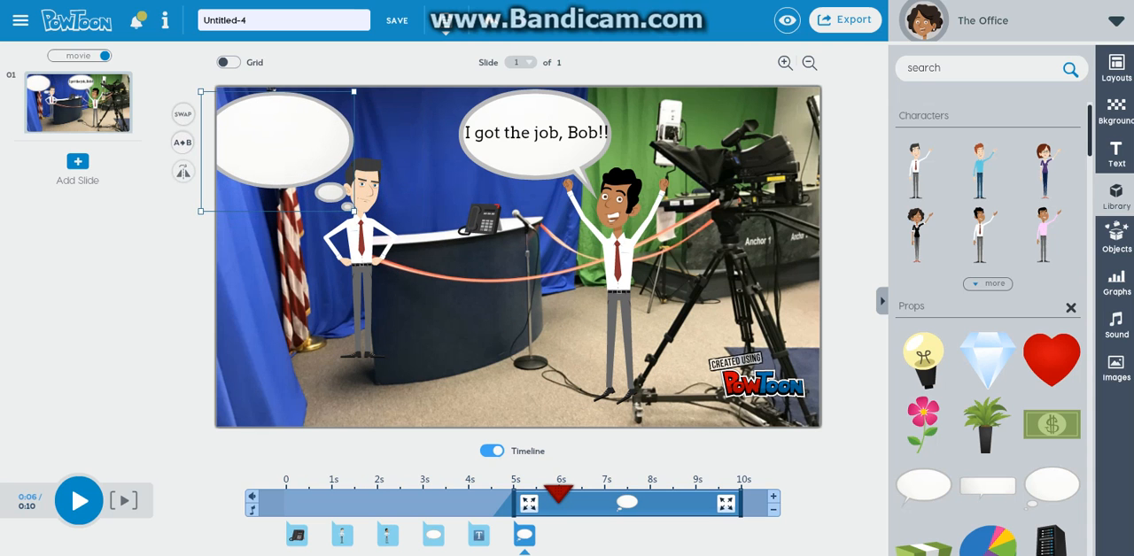
drag(354, 91, 331, 109)
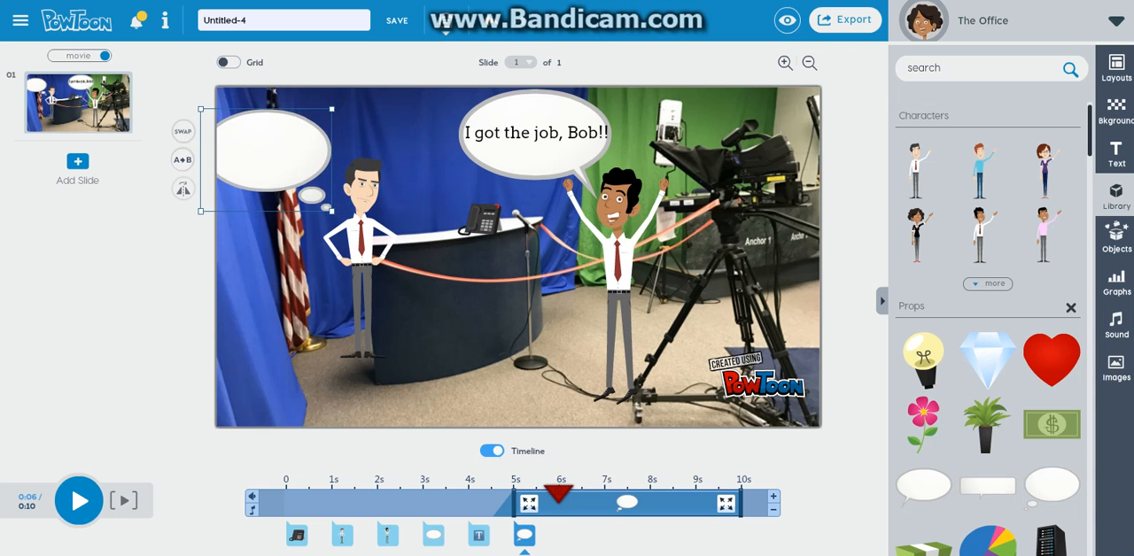
drag(279, 151, 295, 132)
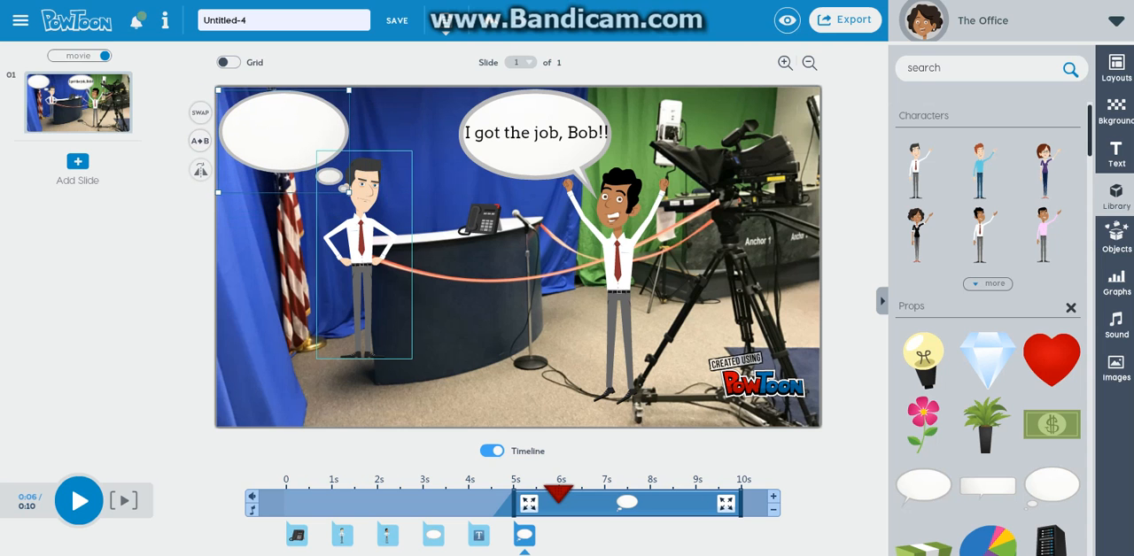
Add body text below the angry businessman's face reading "I hate you," followed by the other character's first name and a period
click(1116, 153)
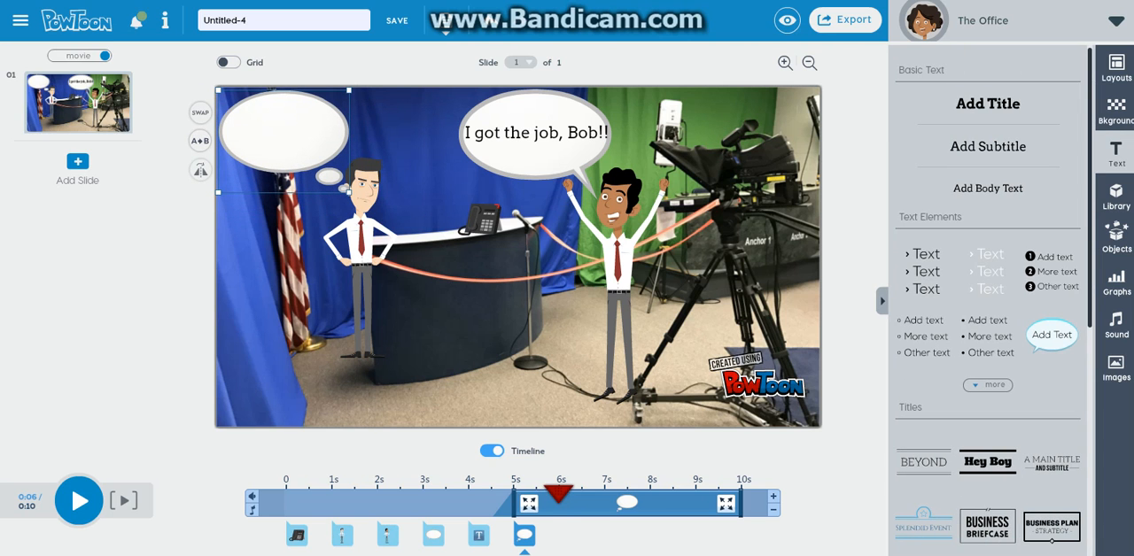
click(988, 188)
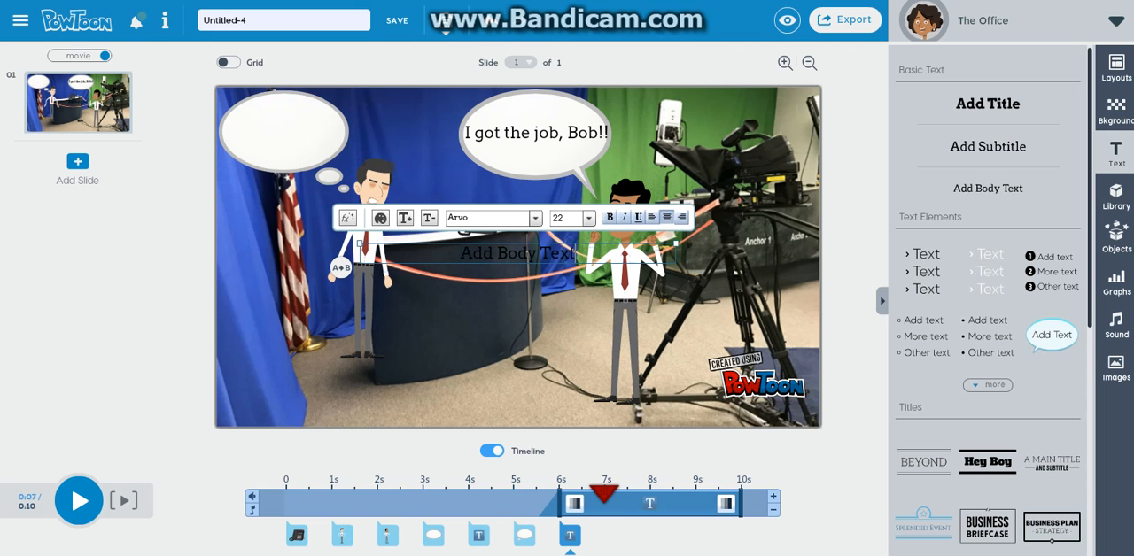
drag(535, 253, 460, 303)
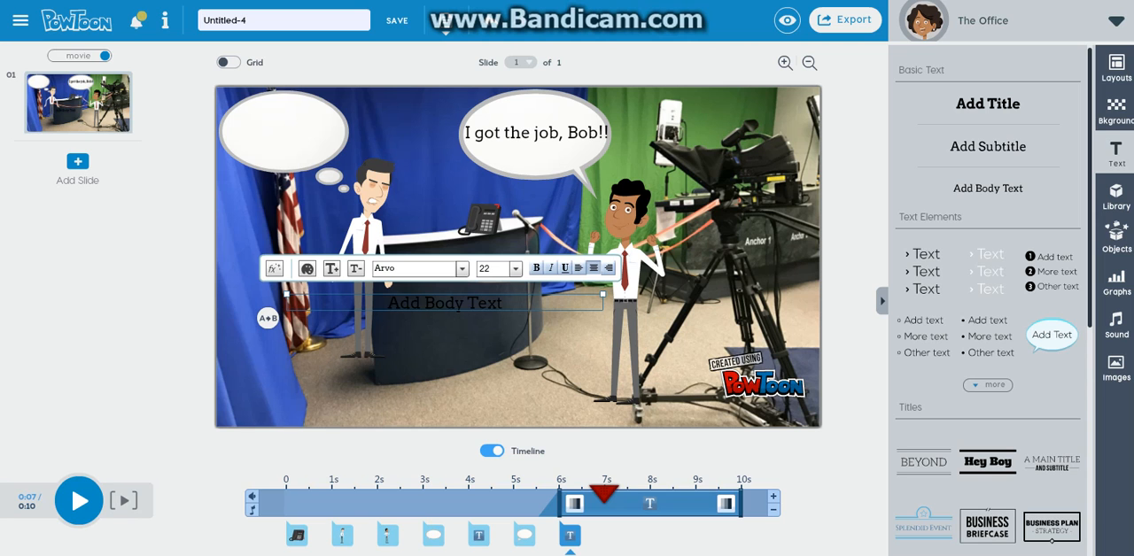
key(ctrl+a)
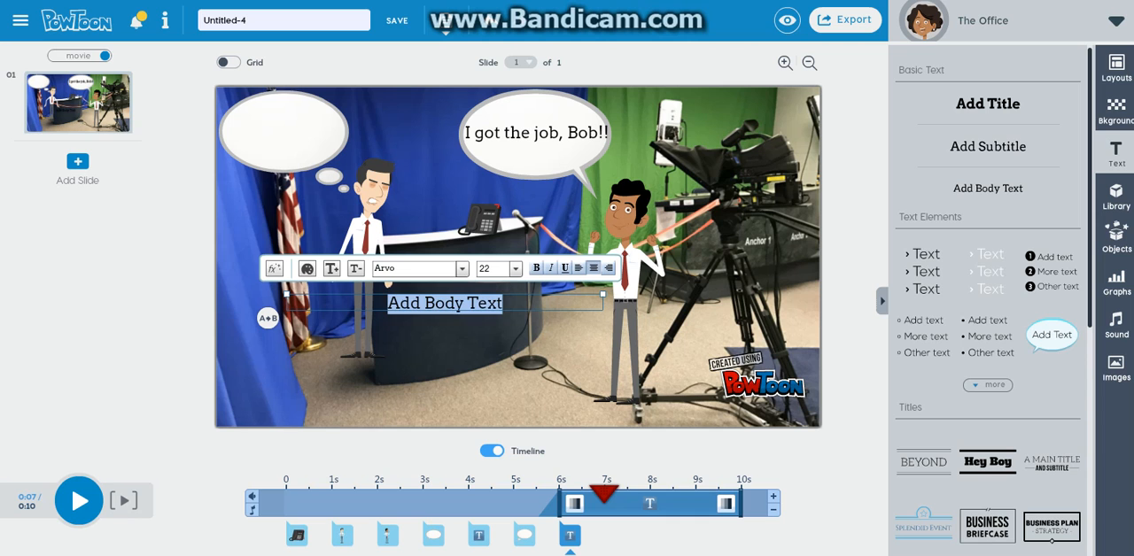
text(I hate you,)
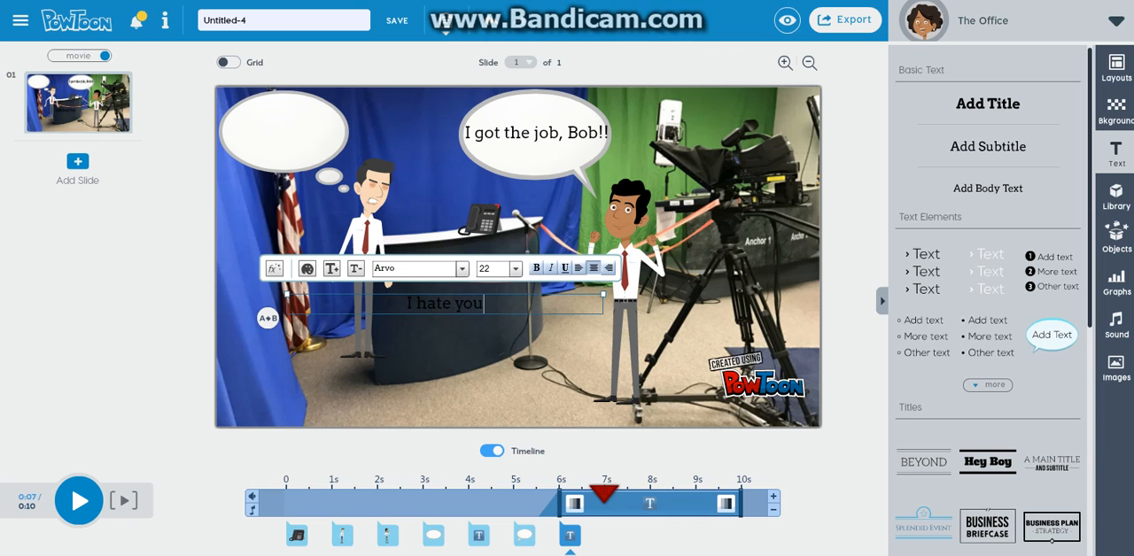
text( Phil.)
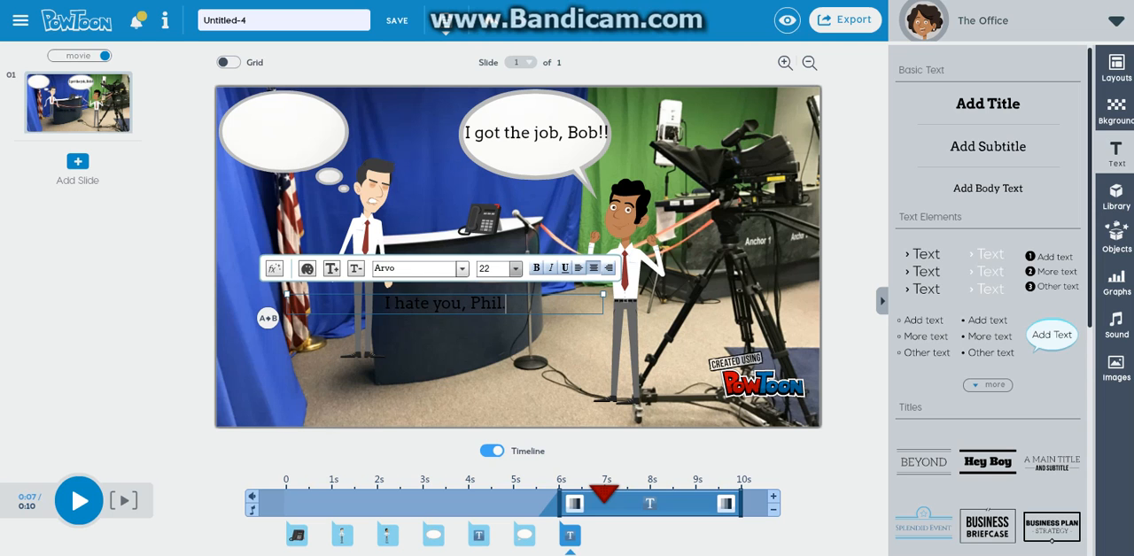
Set the angry businessman's text to size 18 and move it into the thought bubble
click(515, 268)
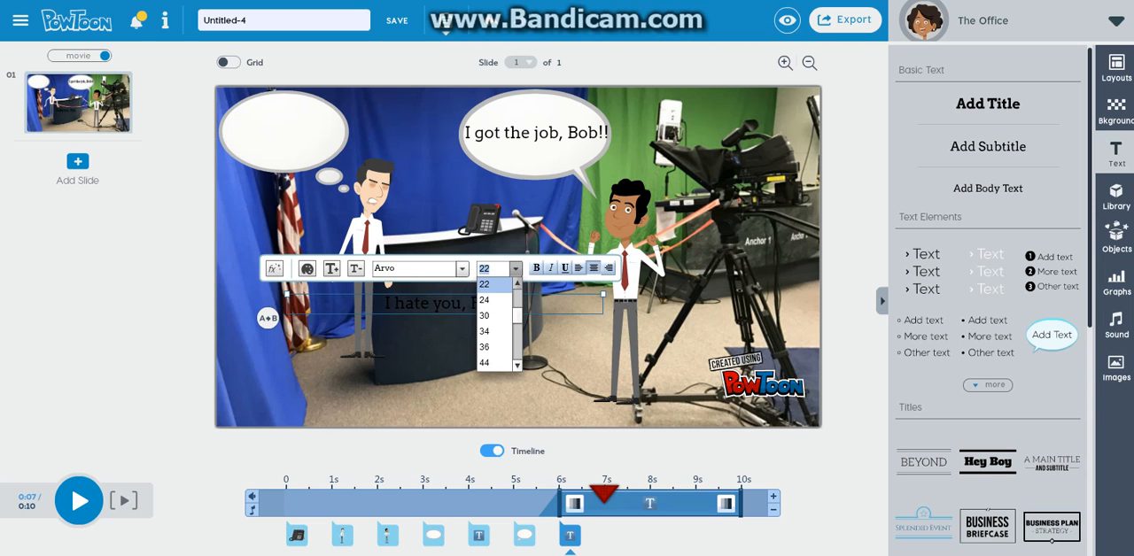
click(518, 283)
click(491, 284)
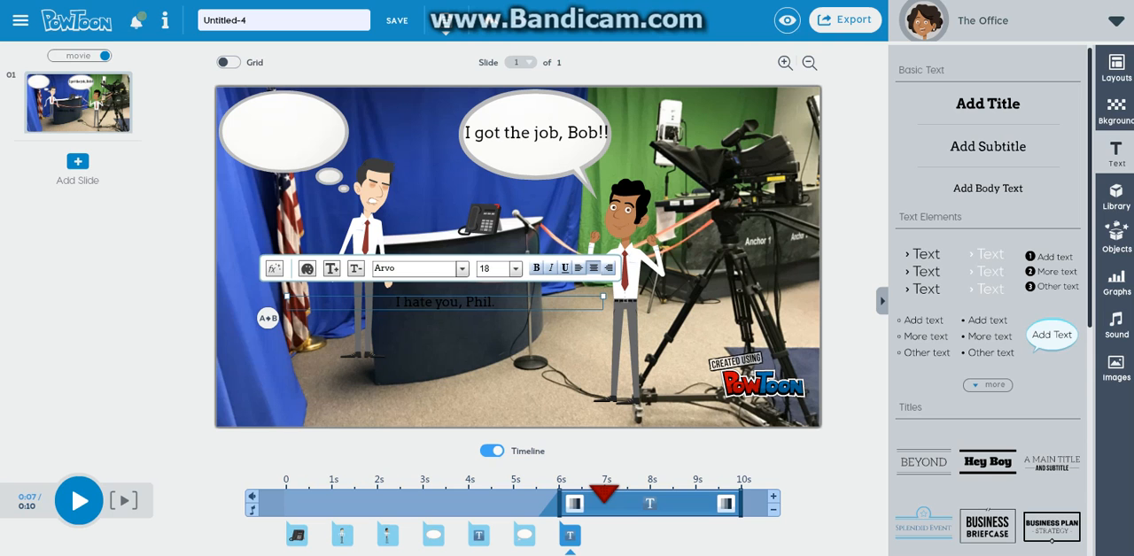
drag(470, 302, 302, 130)
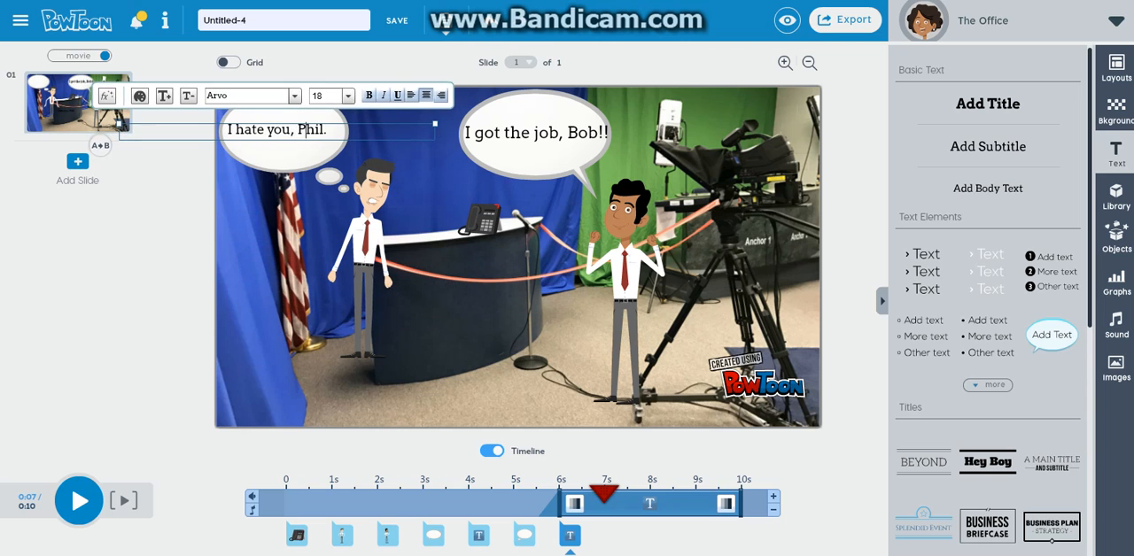
click(483, 328)
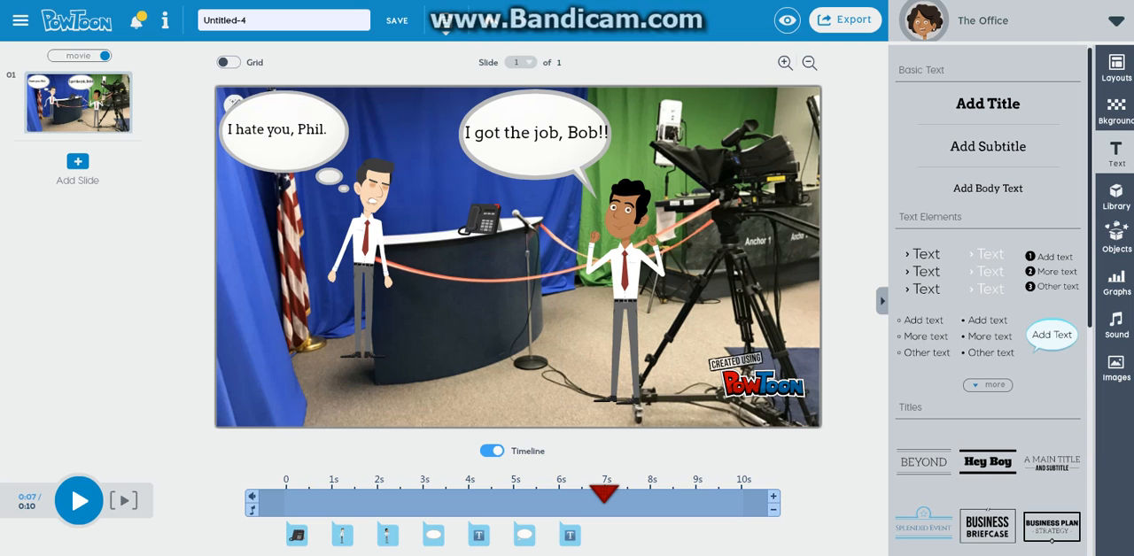
Delay the angry businessman's entrance on the timeline to 1.5 seconds
click(626, 274)
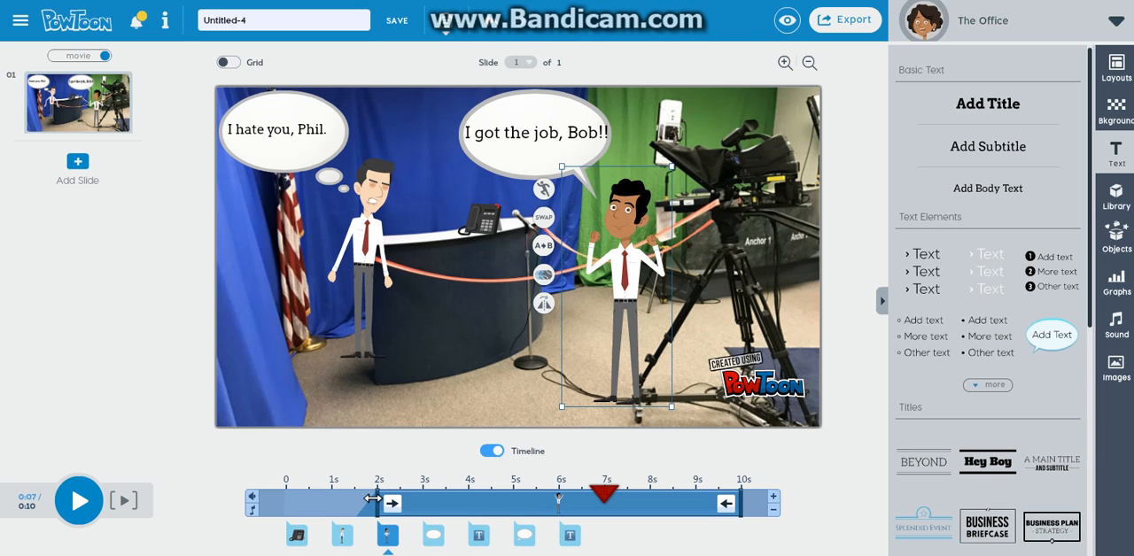
click(364, 254)
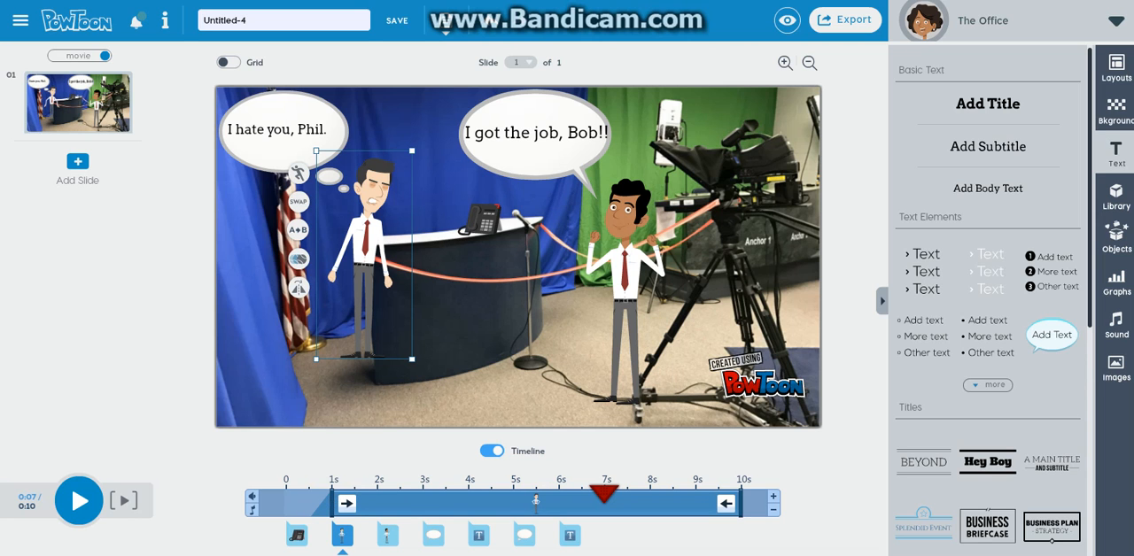
mouse_move(346, 503)
mouse_down()
mouse_move(296, 502)
mouse_move(356, 501)
mouse_move(310, 501)
mouse_move(350, 492)
mouse_up()
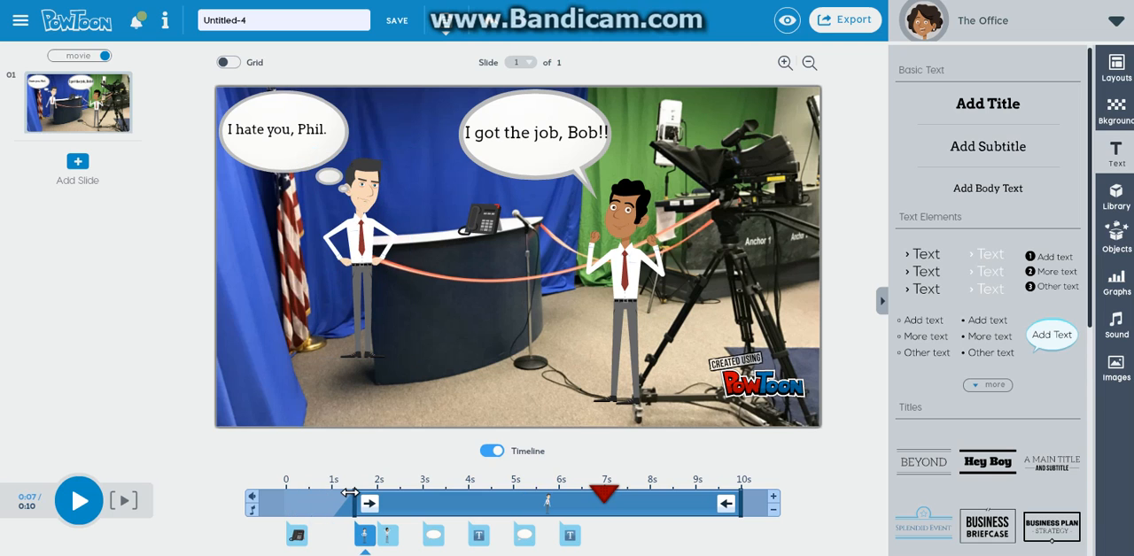
click(350, 493)
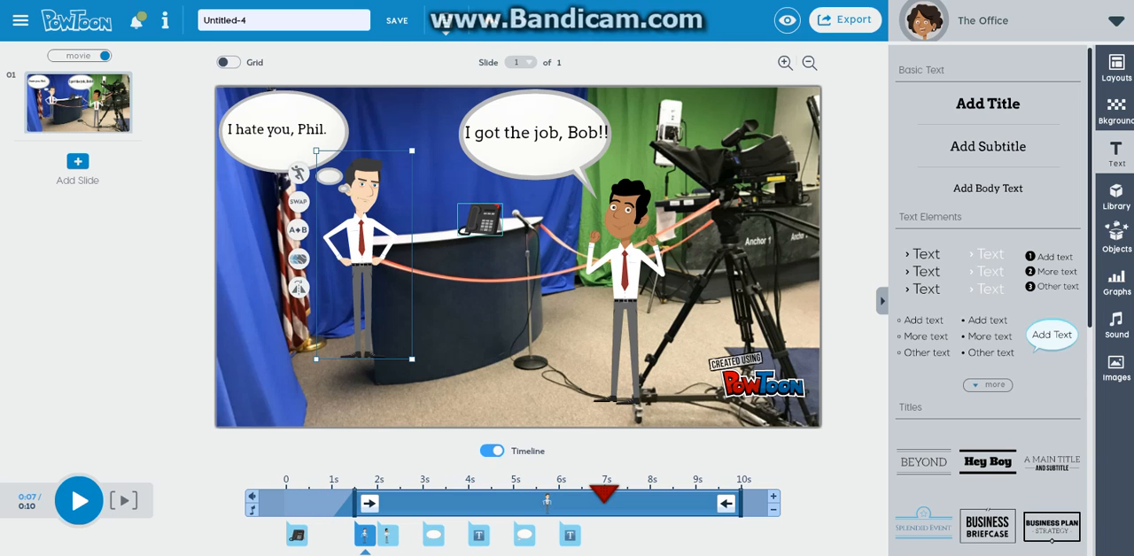
Set the phone prop to enter at 0.5 seconds and exit at 9 seconds on the timeline
click(479, 219)
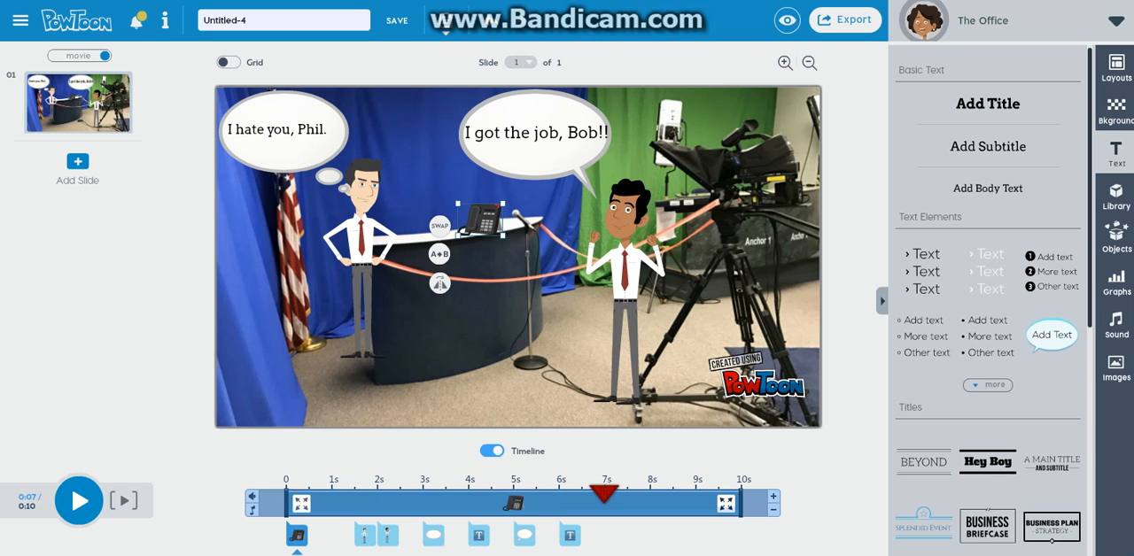
drag(286, 502, 309, 501)
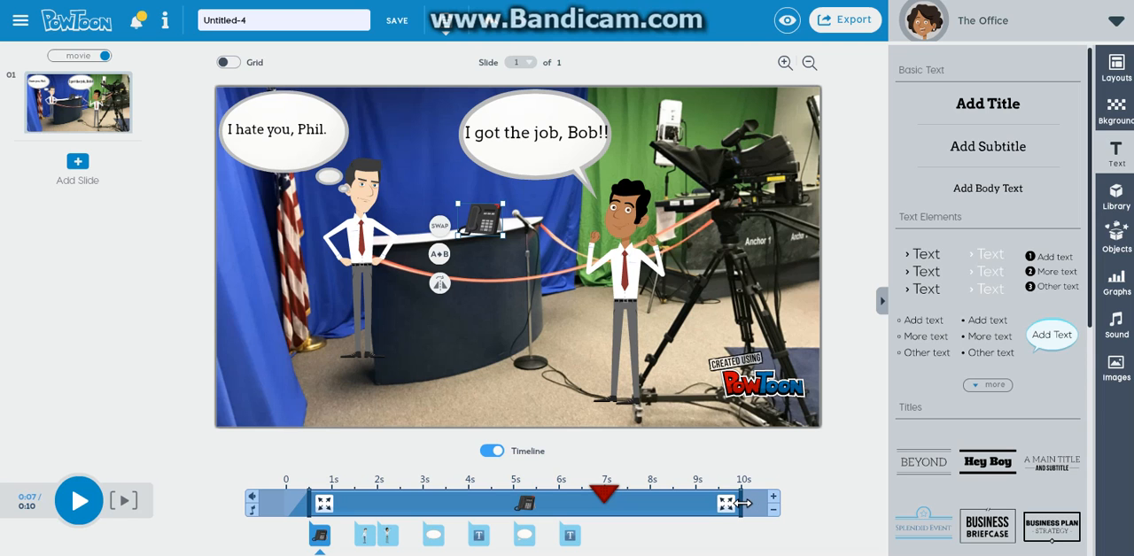
drag(743, 503, 698, 505)
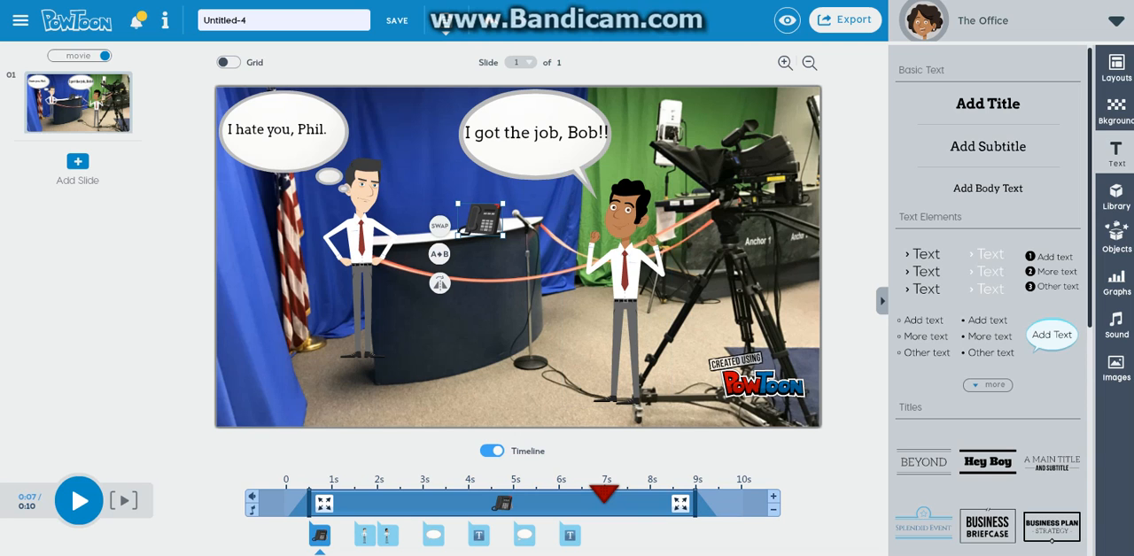
Set the speech bubble to enter at 2.5 seconds and its job text at 3 seconds
click(625, 266)
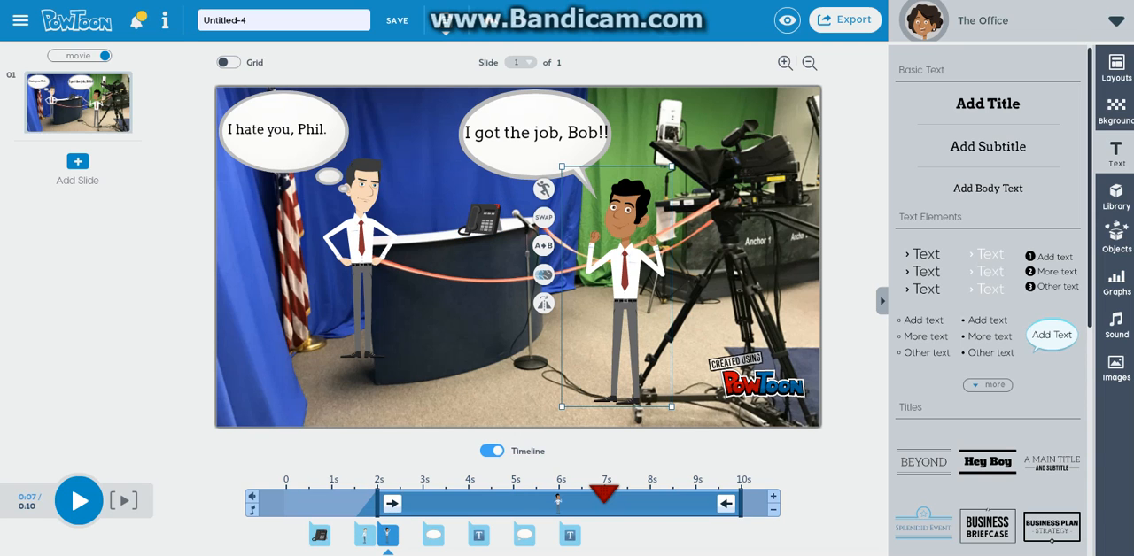
click(362, 252)
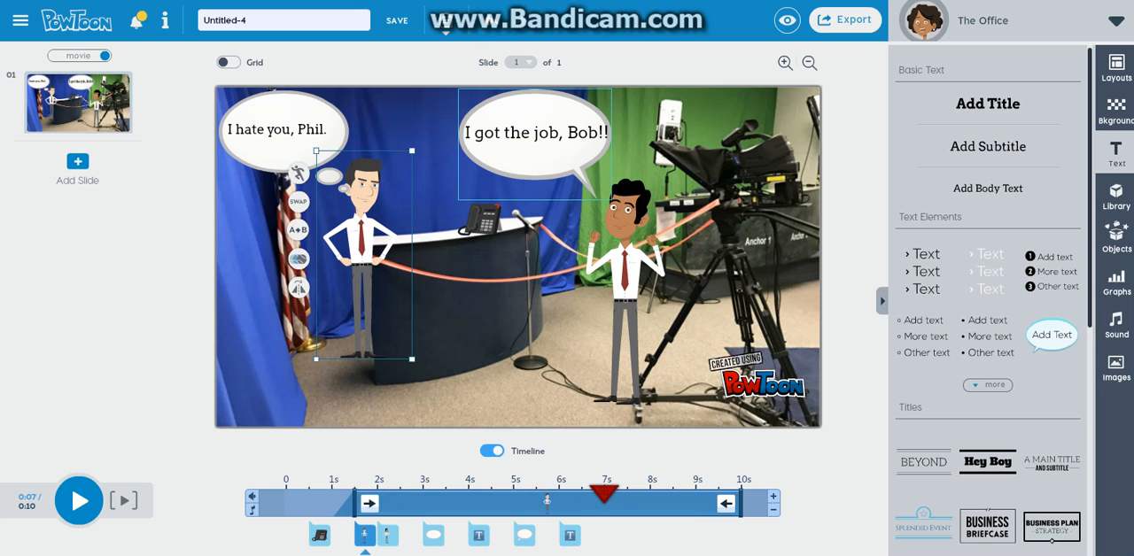
click(528, 159)
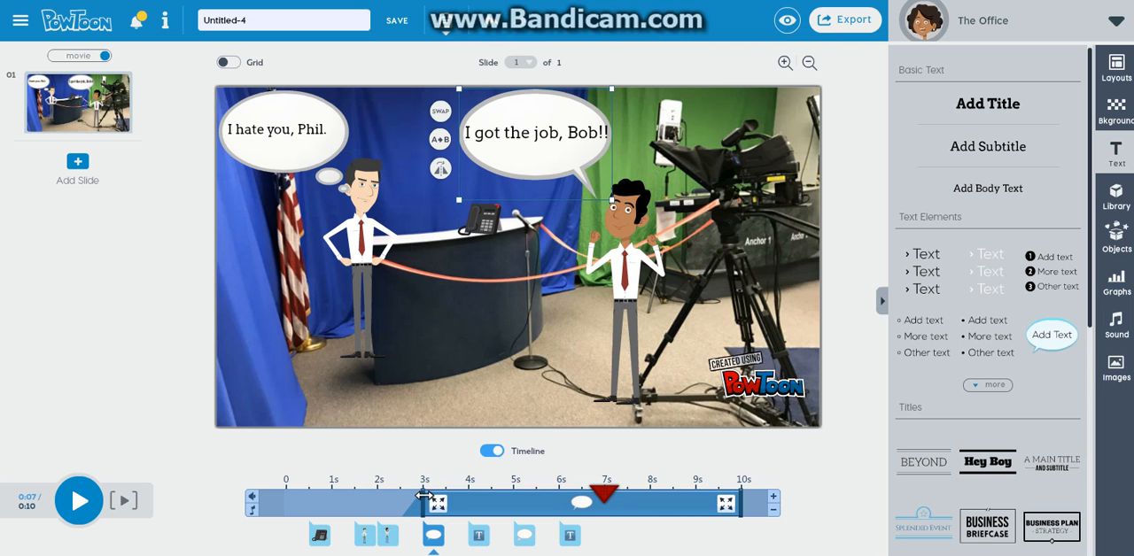
drag(435, 503, 413, 504)
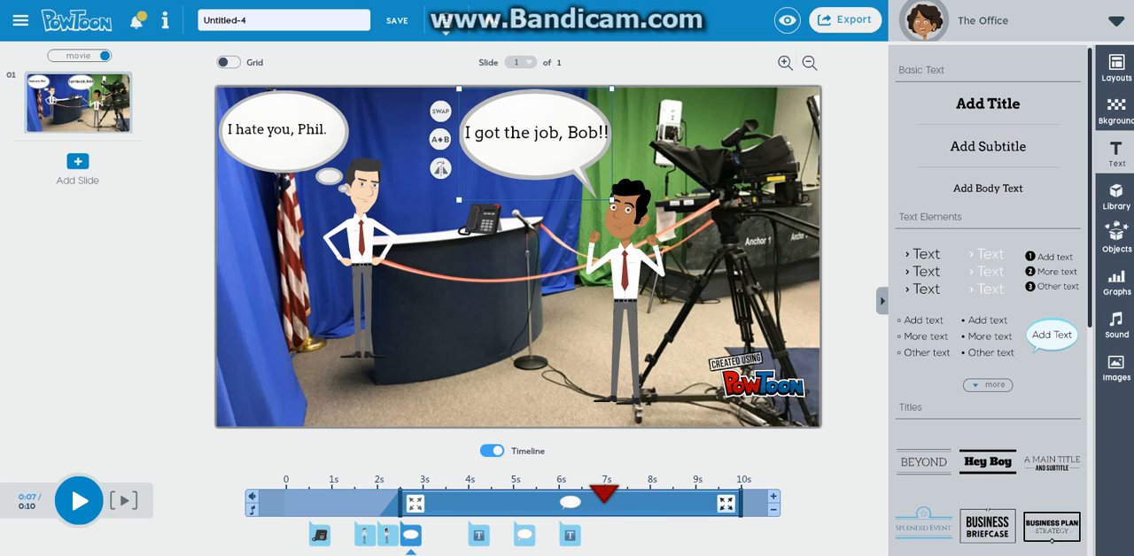
click(537, 134)
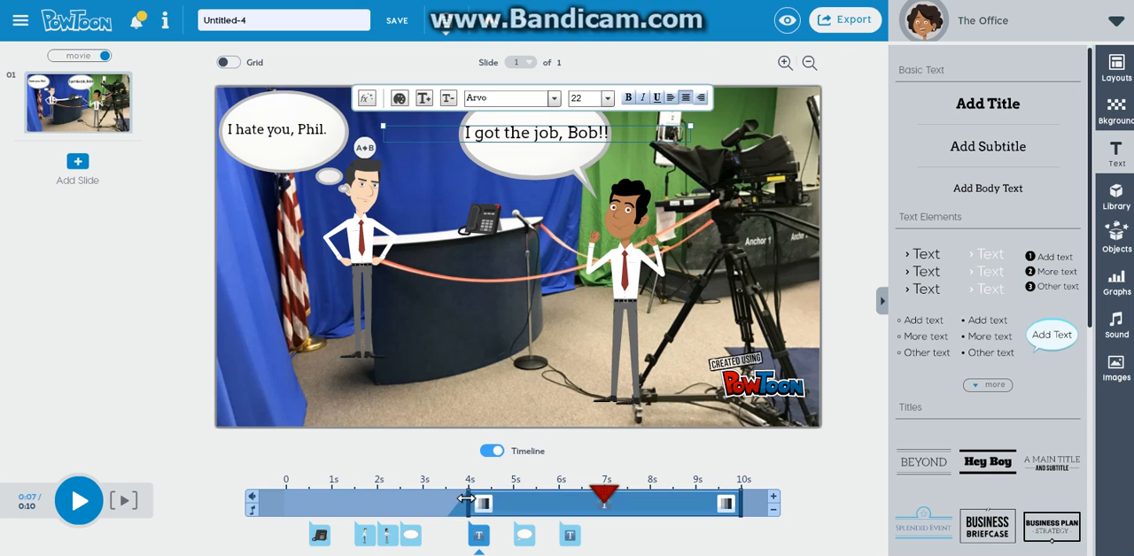
drag(464, 512, 424, 512)
Set the thought bubble to enter at 4.5 seconds and its text at 5.5 seconds
click(306, 157)
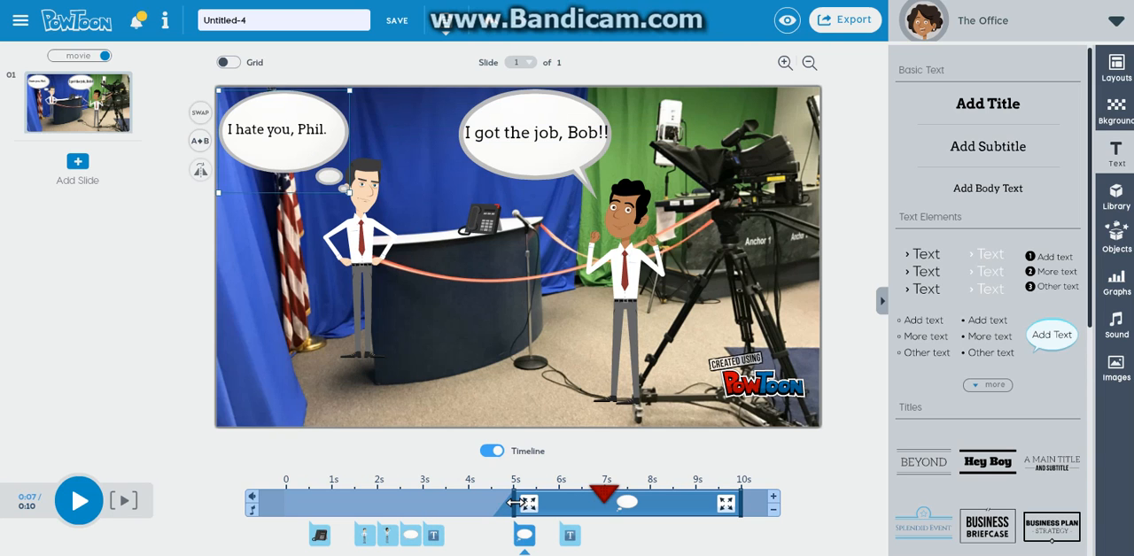
drag(515, 503, 493, 503)
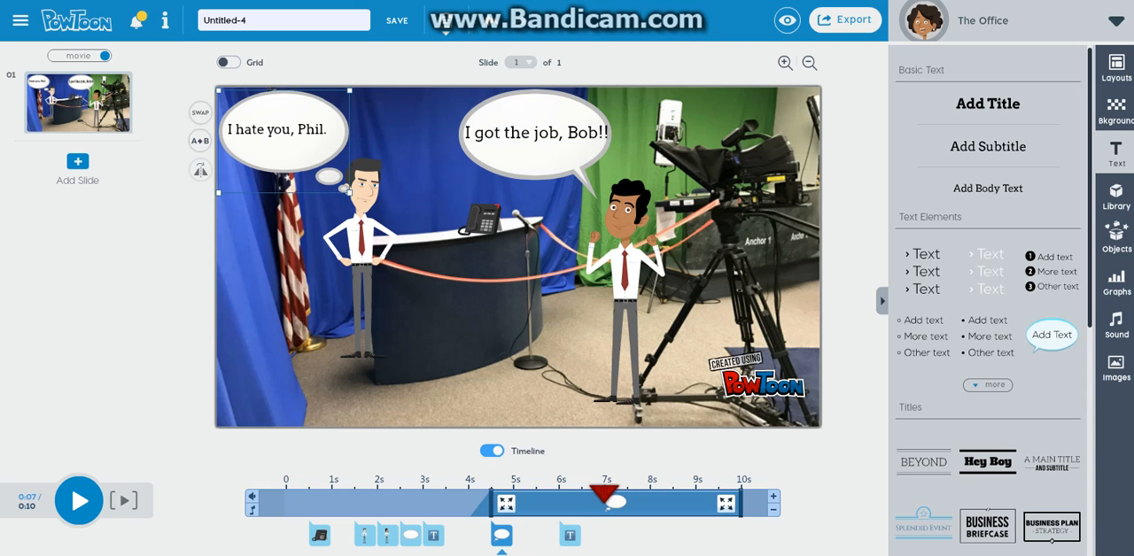
click(390, 130)
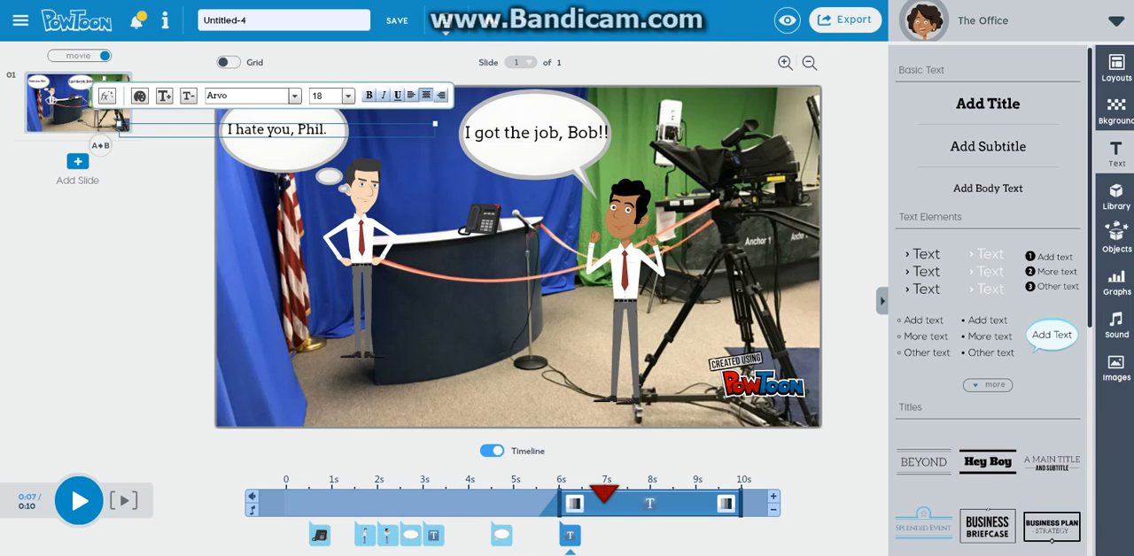
drag(560, 503, 538, 503)
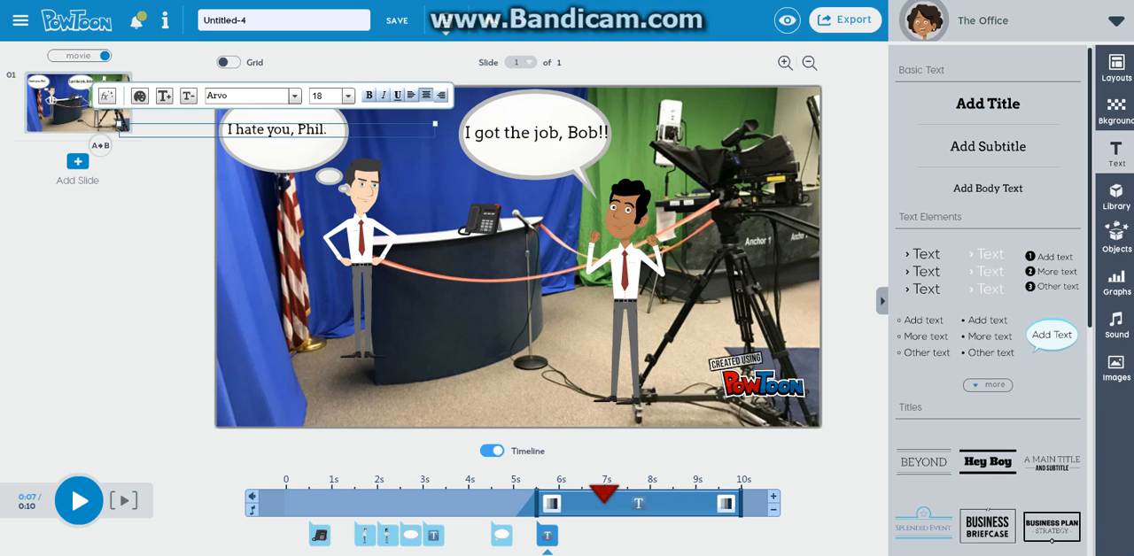
Upload the desktop image of the man raising glowing gloved hands and insert it on the slide
click(1116, 368)
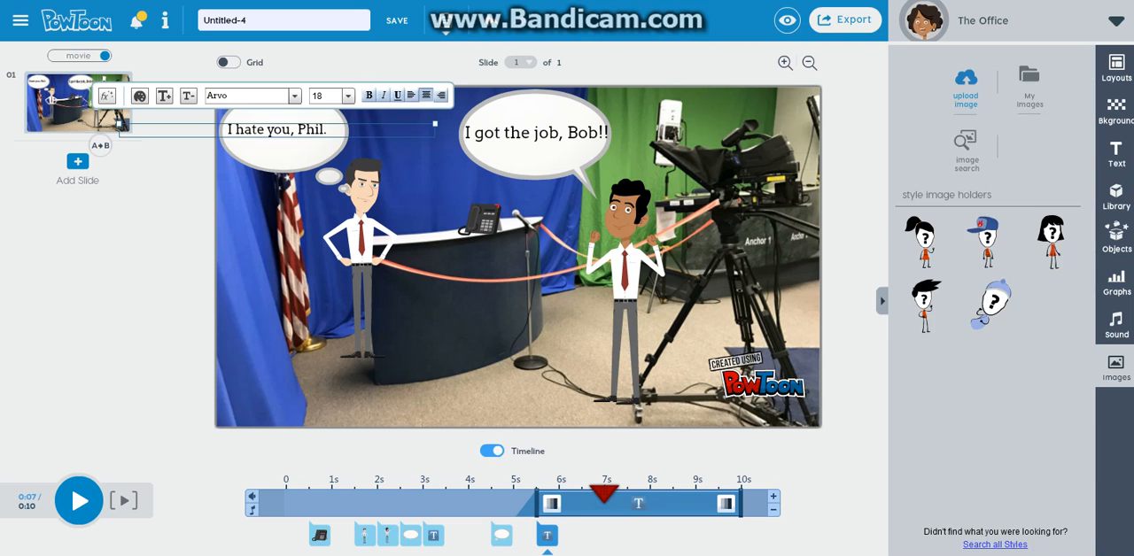
click(966, 89)
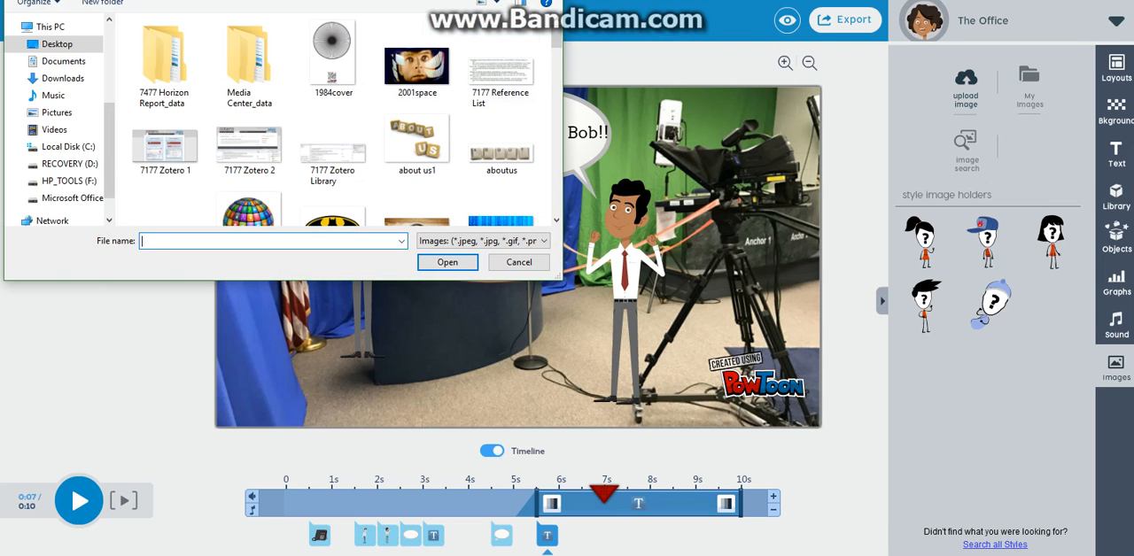
scroll(336, 124, down, 5)
scroll(346, 120, down, 6)
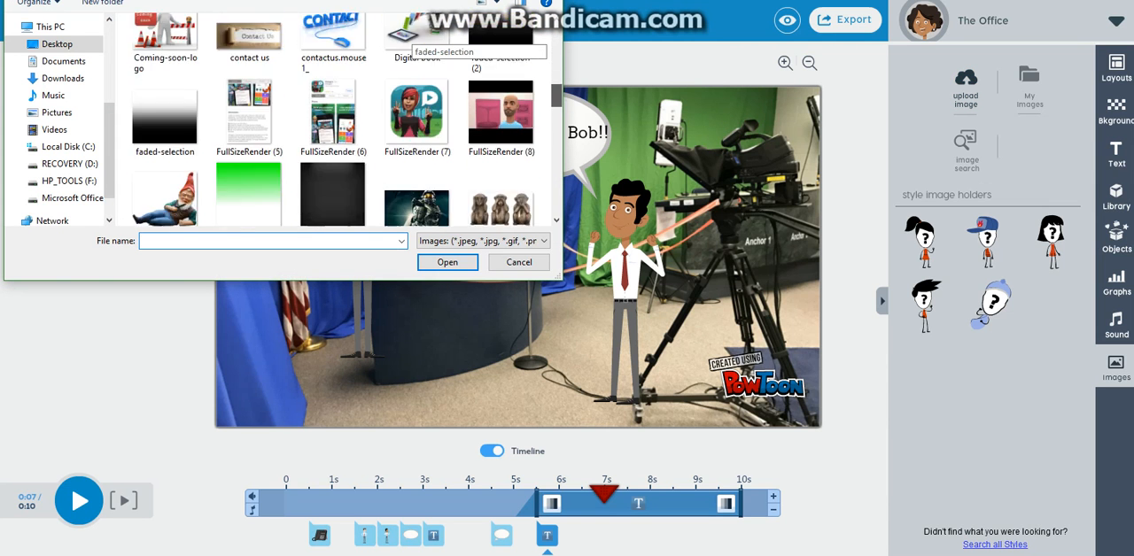
scroll(249, 124, down, 3)
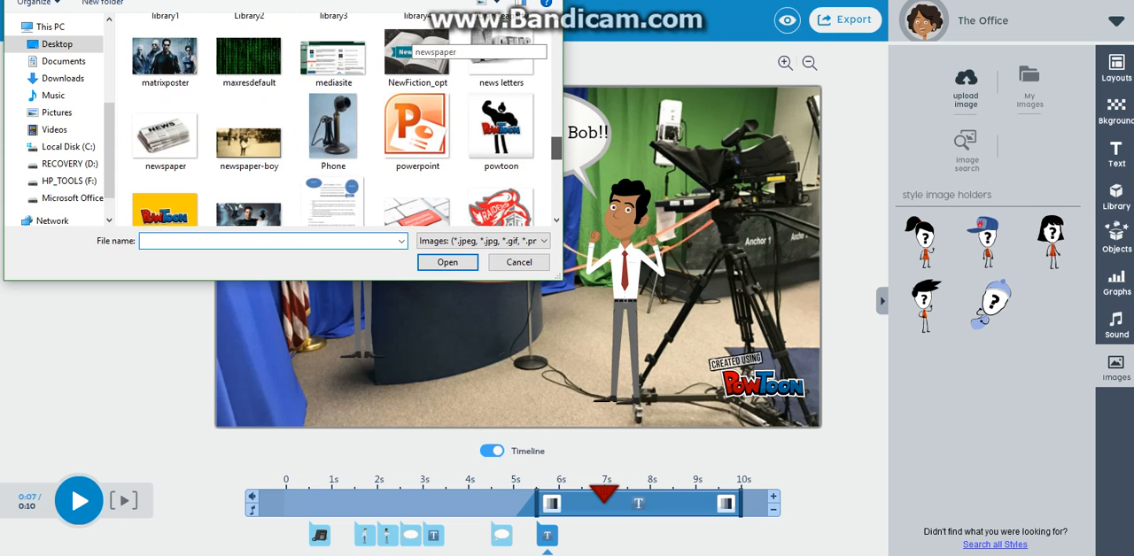
double_click(249, 122)
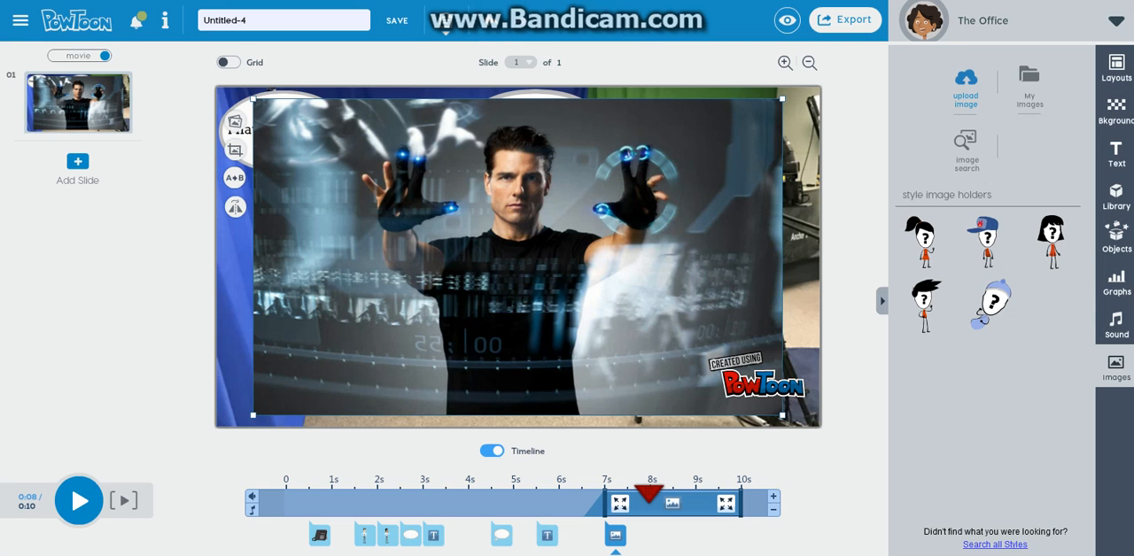
Shrink the uploaded image to fit in front of the desk between the characters and set its entrance to 7.5 seconds
drag(783, 415, 538, 237)
drag(450, 200, 489, 299)
drag(566, 361, 544, 338)
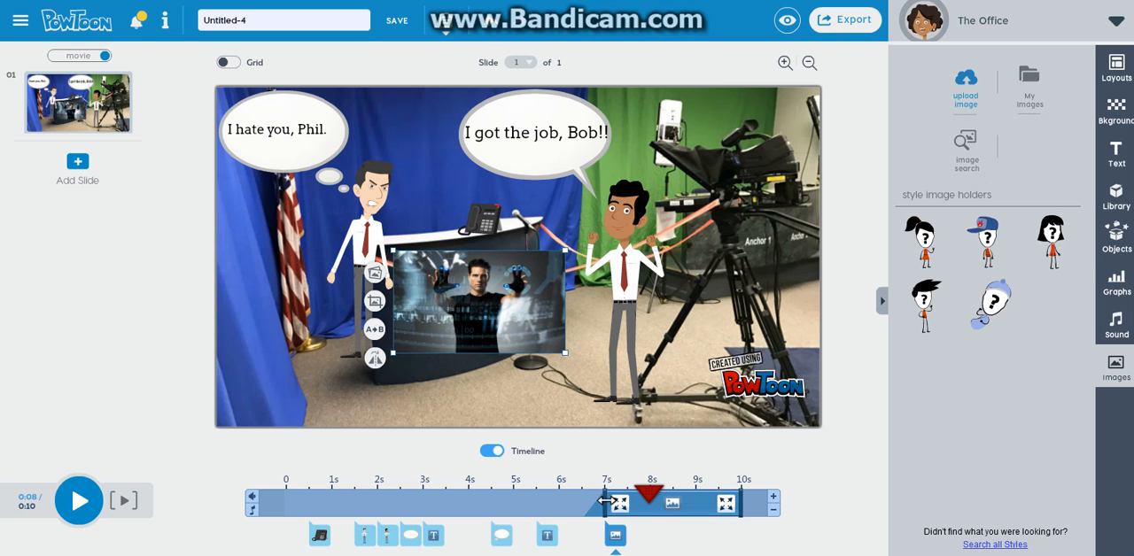
drag(597, 501, 617, 501)
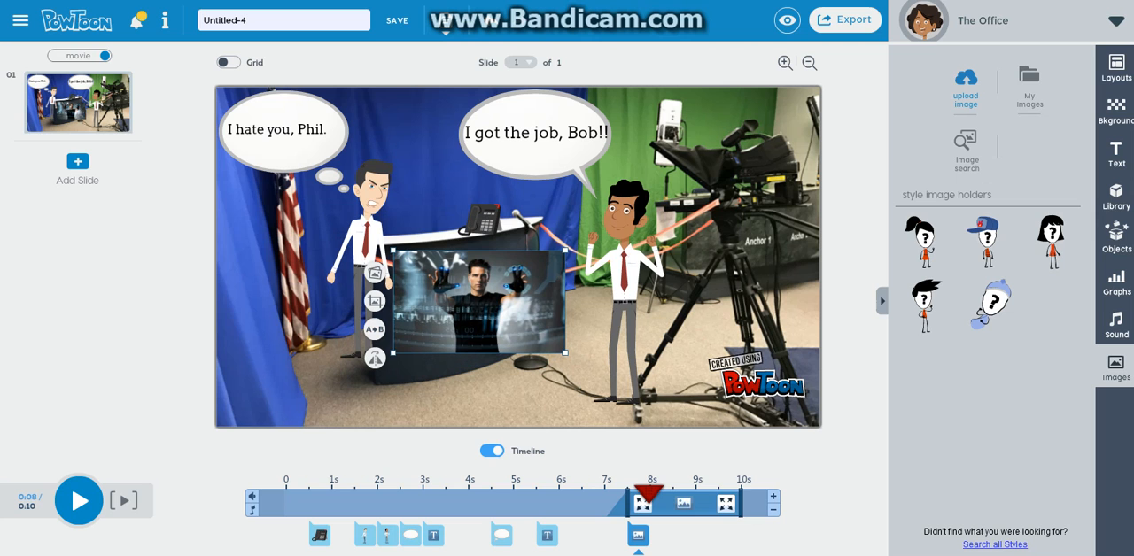
click(620, 454)
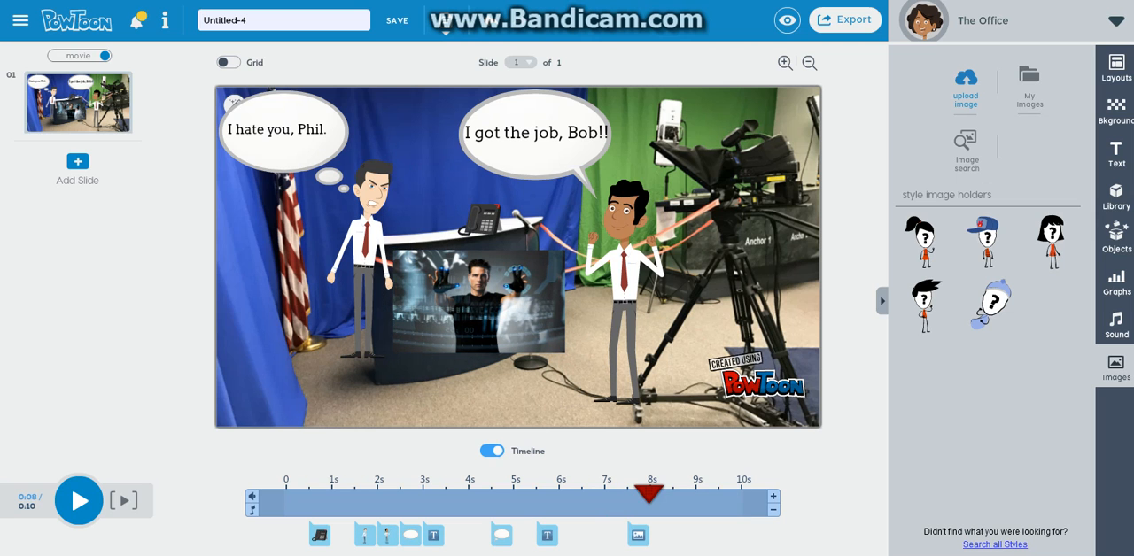
Return the playhead to 0 seconds and review the Sound Manager's voice-over and music track options without applying any
drag(649, 494, 285, 495)
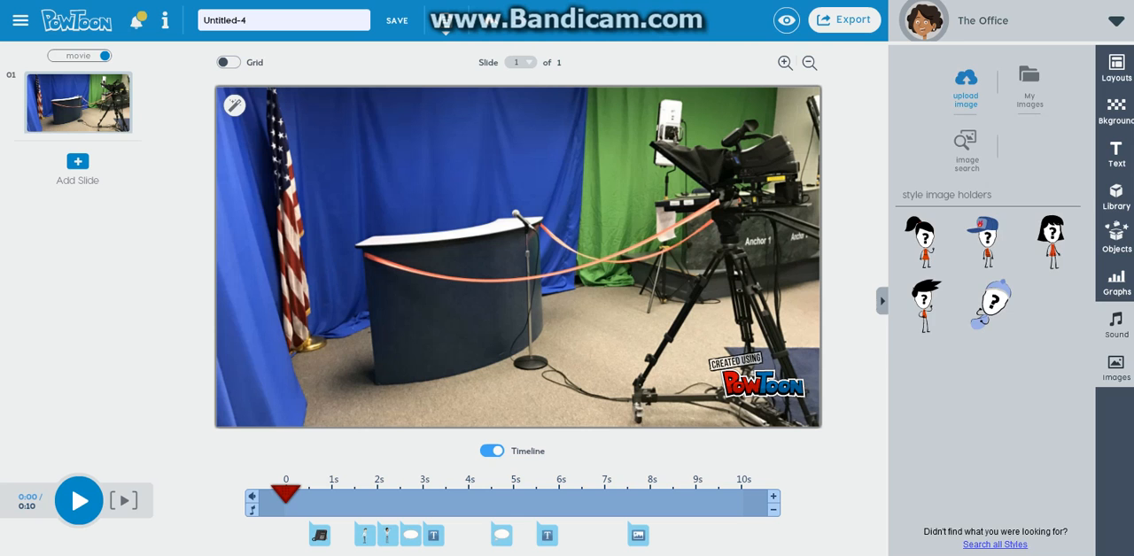
click(1116, 326)
click(957, 94)
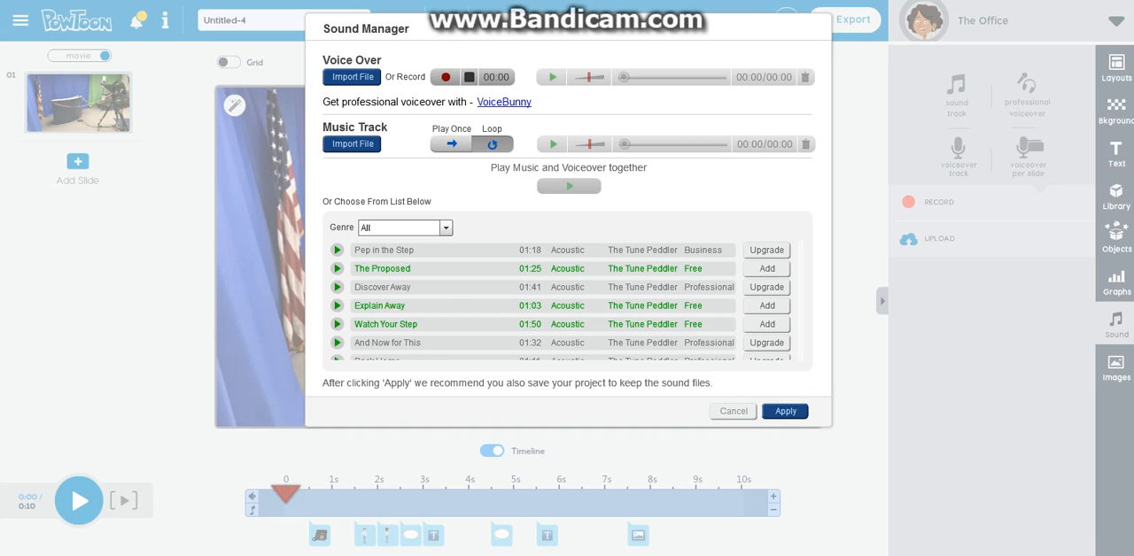
click(733, 412)
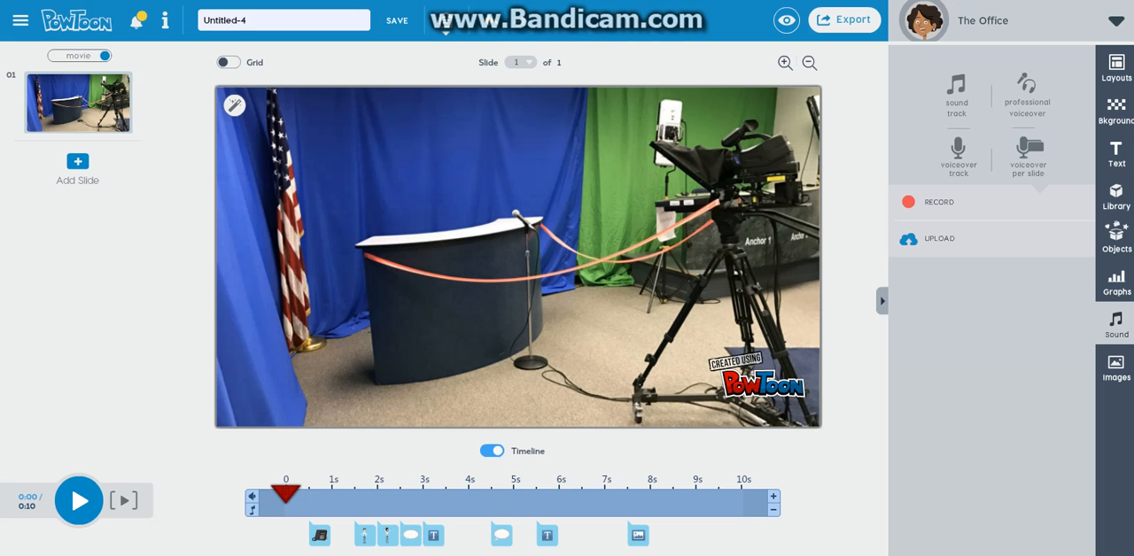
Play the slide from the start to check its timing and add a second slide after it
click(79, 500)
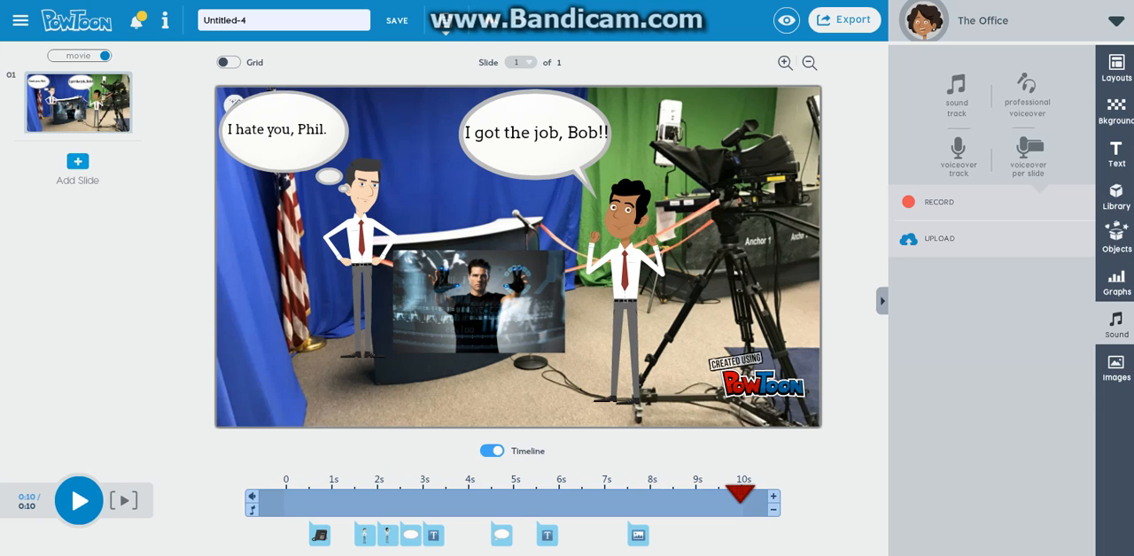
click(78, 162)
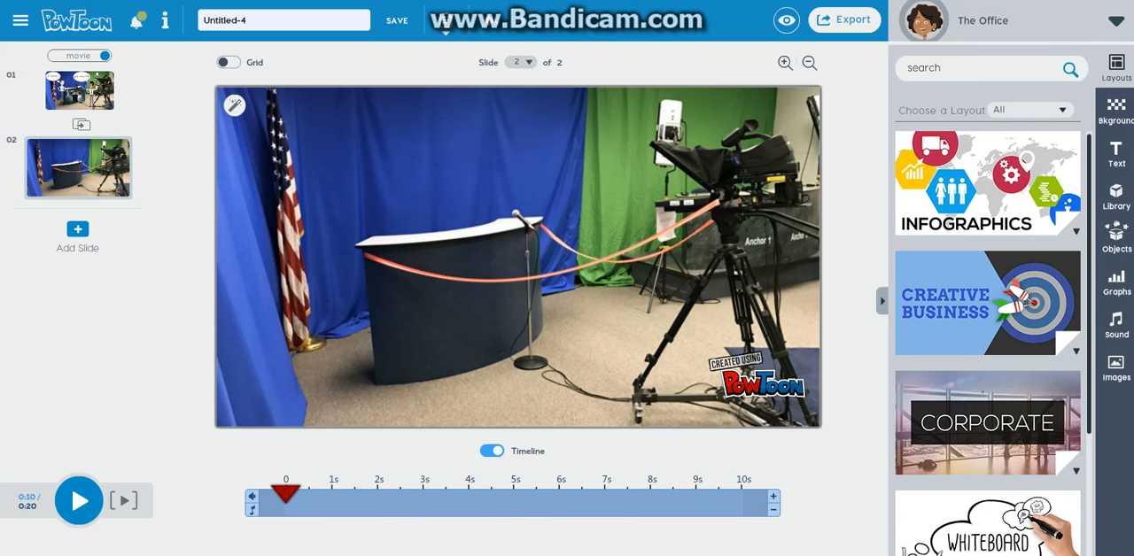